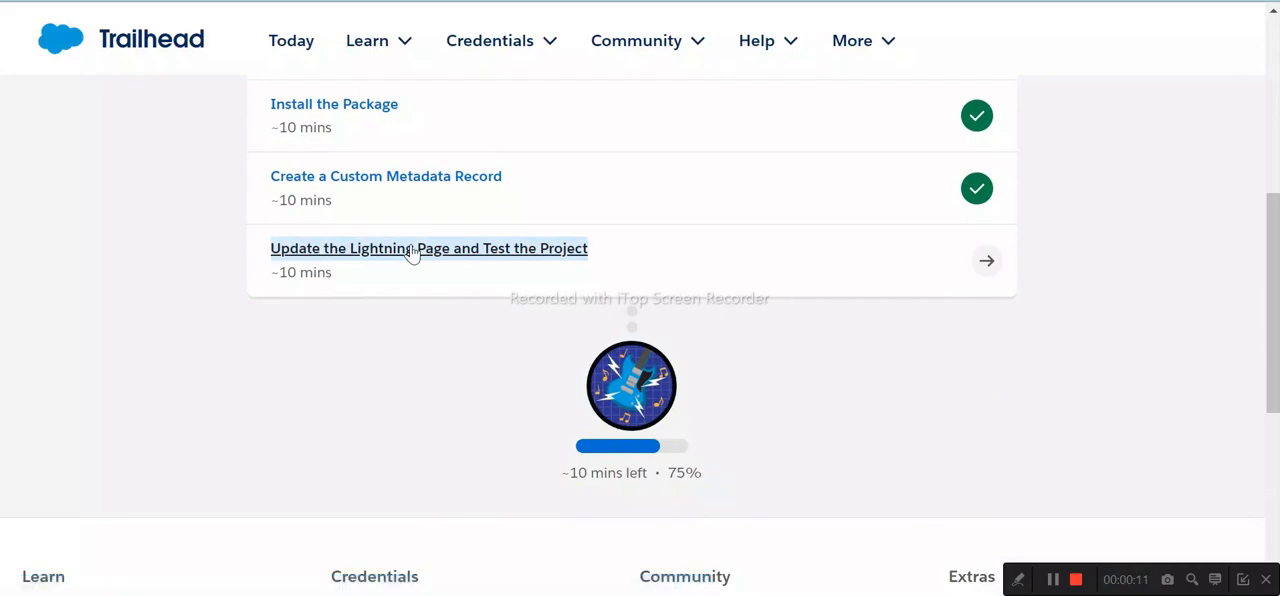
- Read the Create an Opportunity instructions in Trailhead and open the Sales app in the Salesforce org
{"action": "left_click_drag", "start_coordinate": [27, 263], "coordinate": [653, 265]}
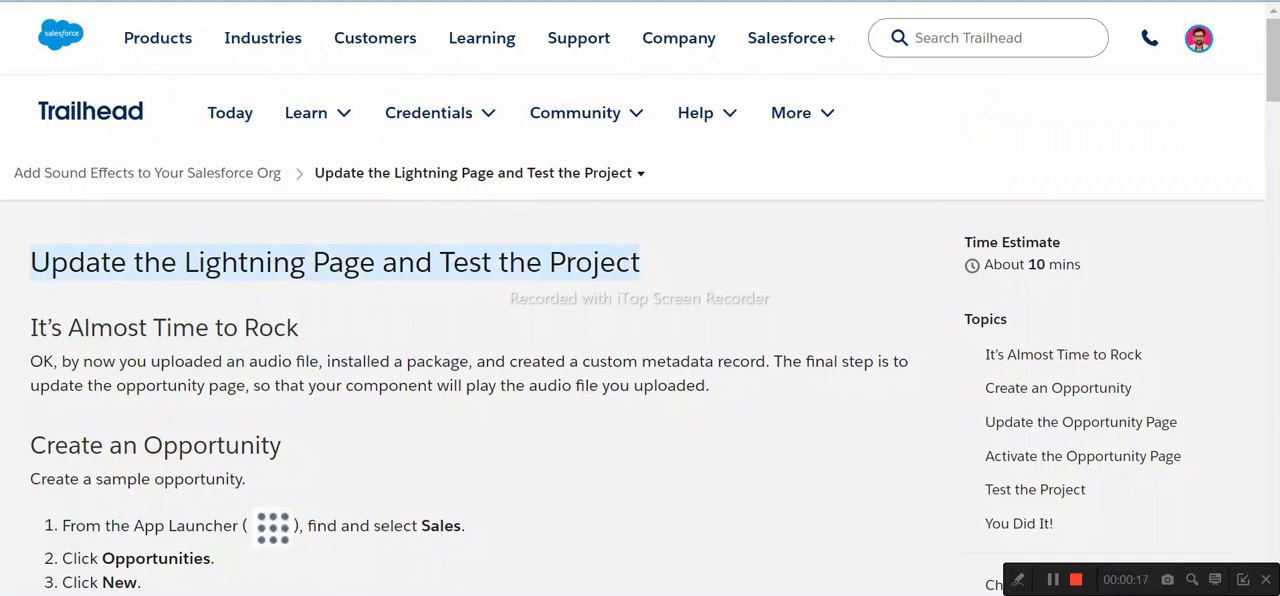
{"action": "scroll", "coordinate": [437, 271], "scroll_direction": "down", "scroll_amount": 3}
{"action": "left_click_drag", "start_coordinate": [88, 225], "coordinate": [464, 225]}
{"action": "key", "text": "ctrl+Tab"}
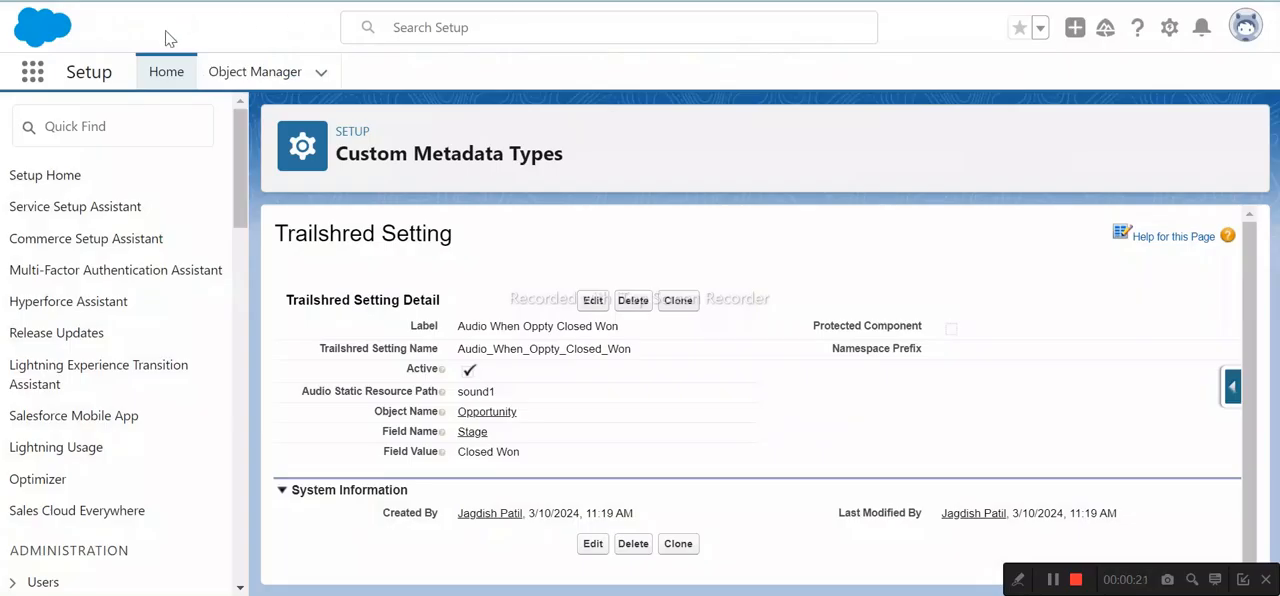
{"action": "left_click", "coordinate": [28, 80]}
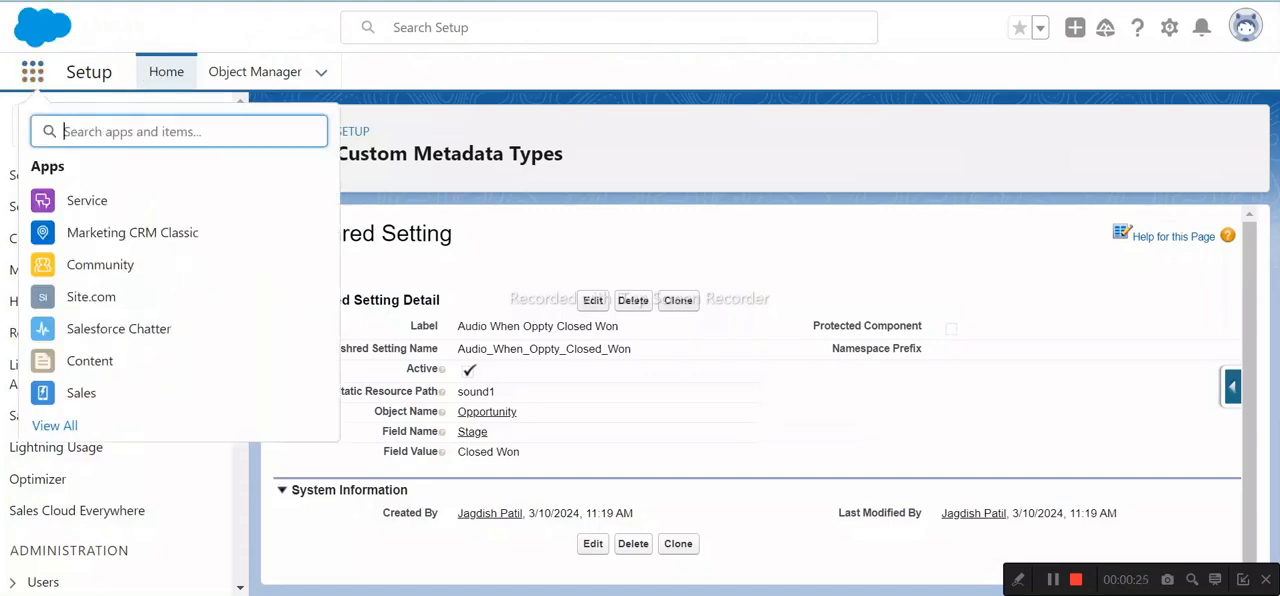
{"action": "left_click", "coordinate": [77, 395]}
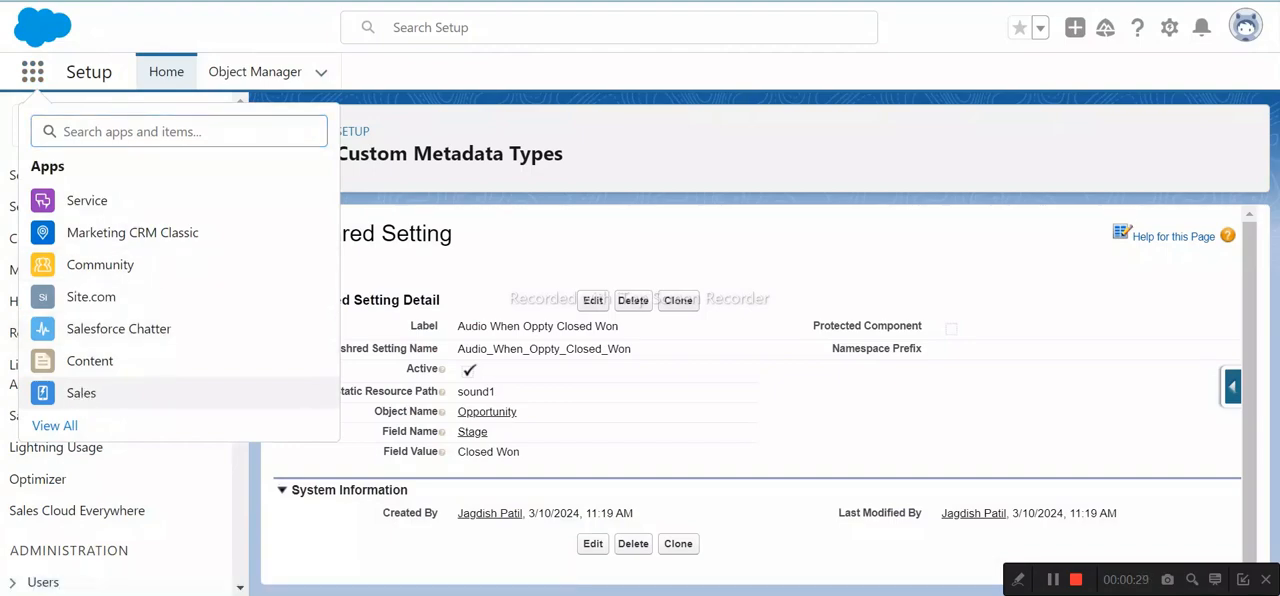
- Check the next Trailhead instruction and start a new opportunity from the Sales app's Opportunities list
{"action": "left_click", "coordinate": [203, 2]}
{"action": "left_click_drag", "start_coordinate": [78, 259], "coordinate": [73, 281]}
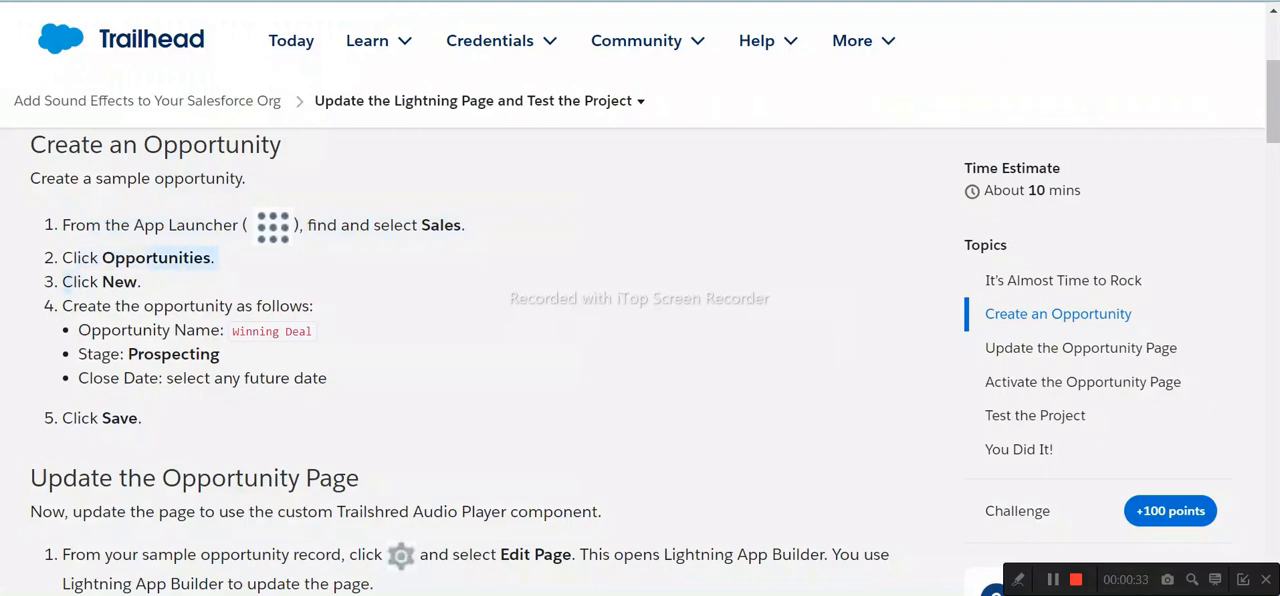
{"action": "left_click", "coordinate": [598, 2]}
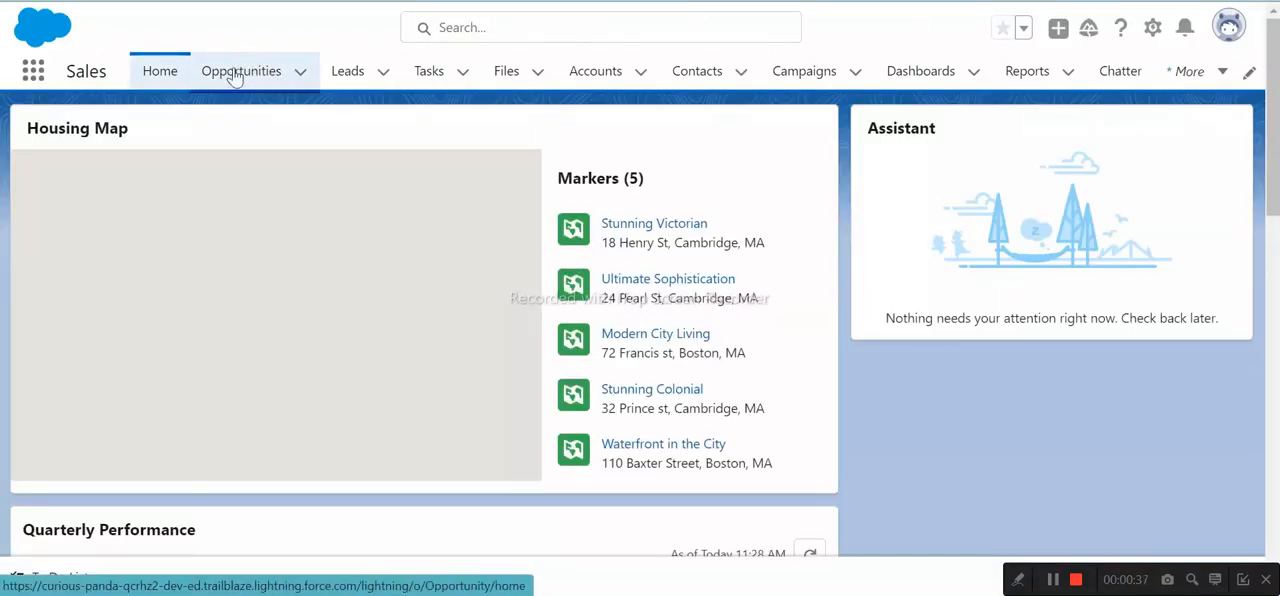
{"action": "left_click", "coordinate": [245, 80]}
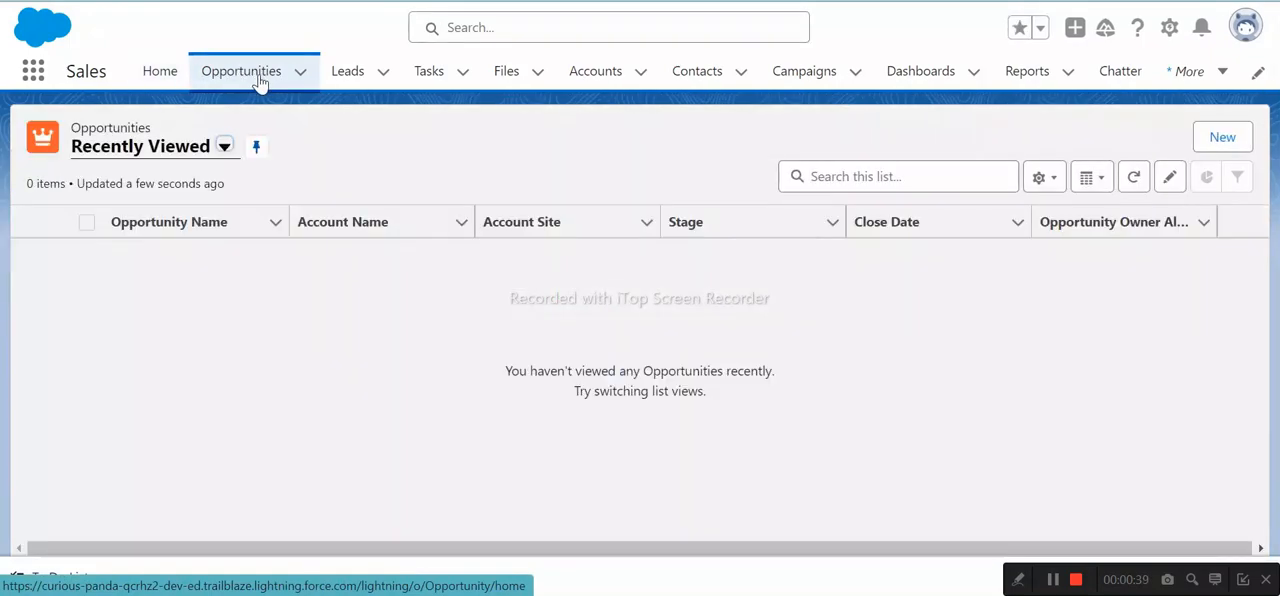
{"action": "left_click", "coordinate": [1222, 139]}
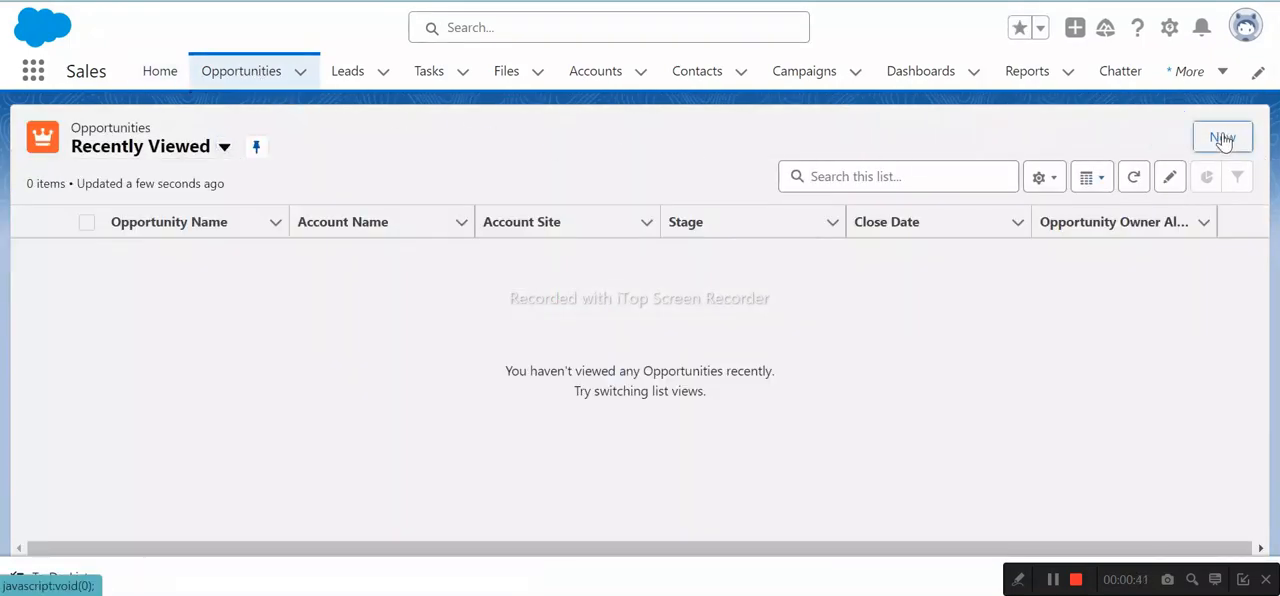
- Copy the opportunity name from the Trailhead instructions and name the new opportunity Winning Deal
{"action": "key", "text": "ctrl+Tab"}
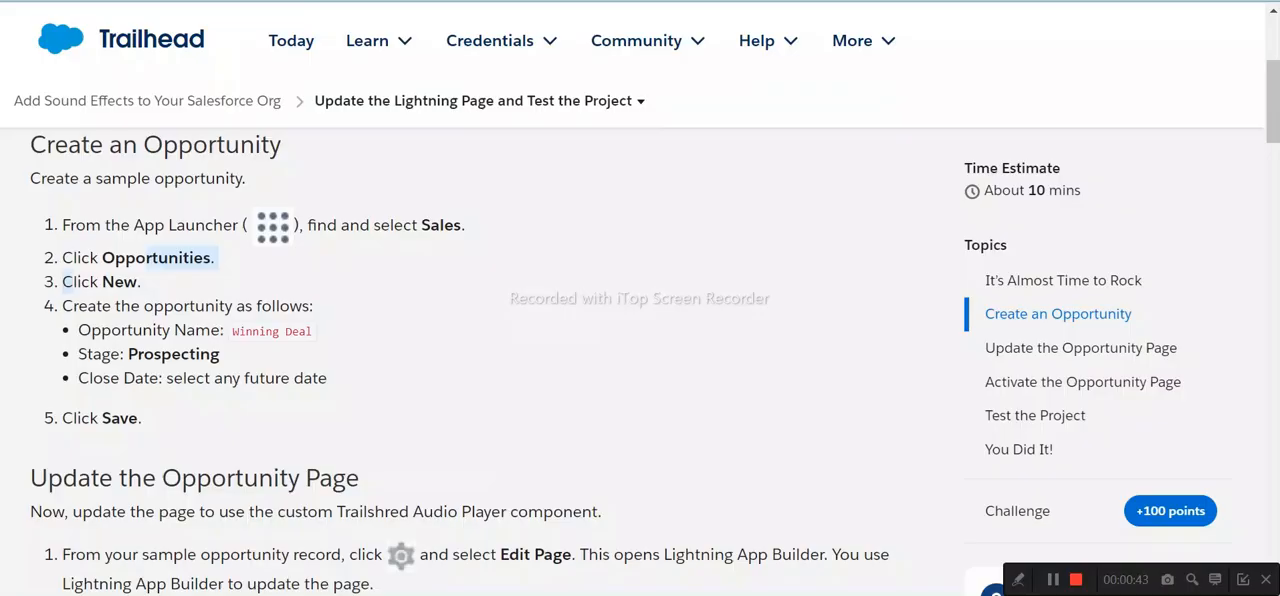
{"action": "scroll", "coordinate": [480, 350], "scroll_direction": "down", "scroll_amount": 1}
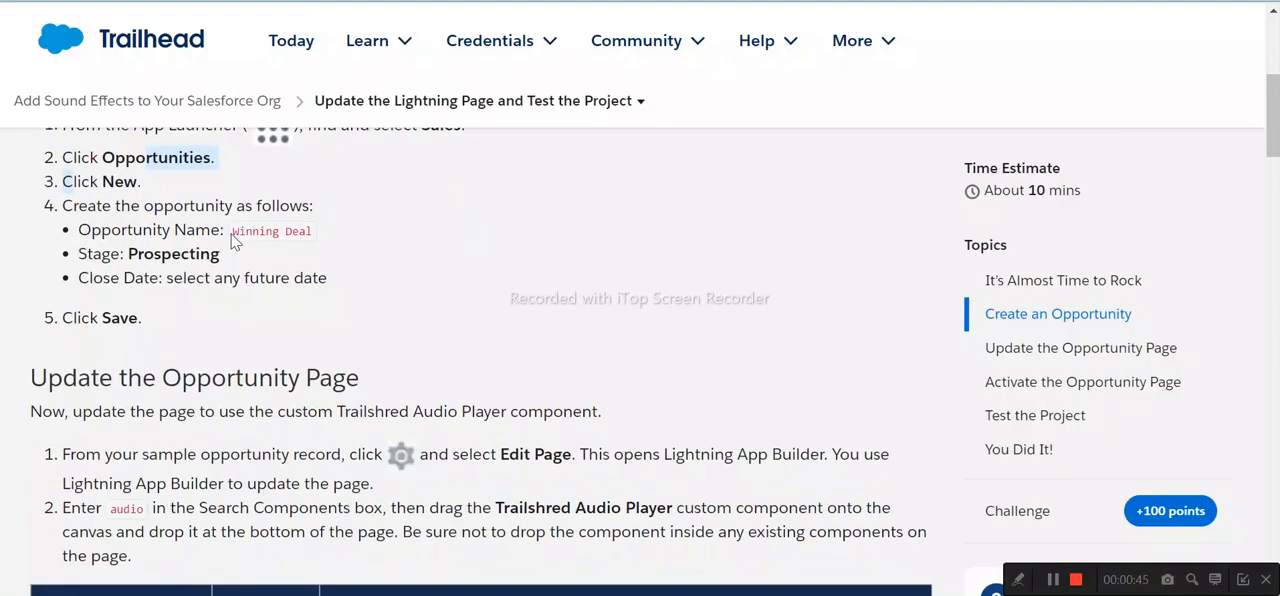
{"action": "left_click_drag", "start_coordinate": [231, 241], "coordinate": [324, 241]}
{"action": "key", "text": "ctrl+c"}
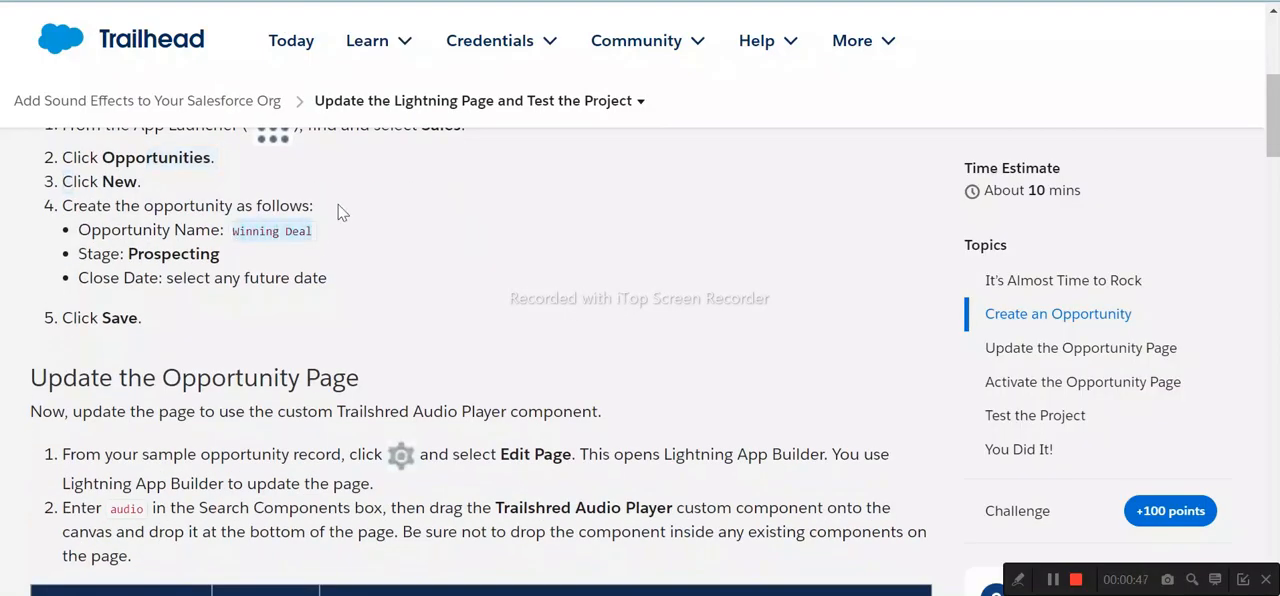
{"action": "key", "text": "ctrl+Tab"}
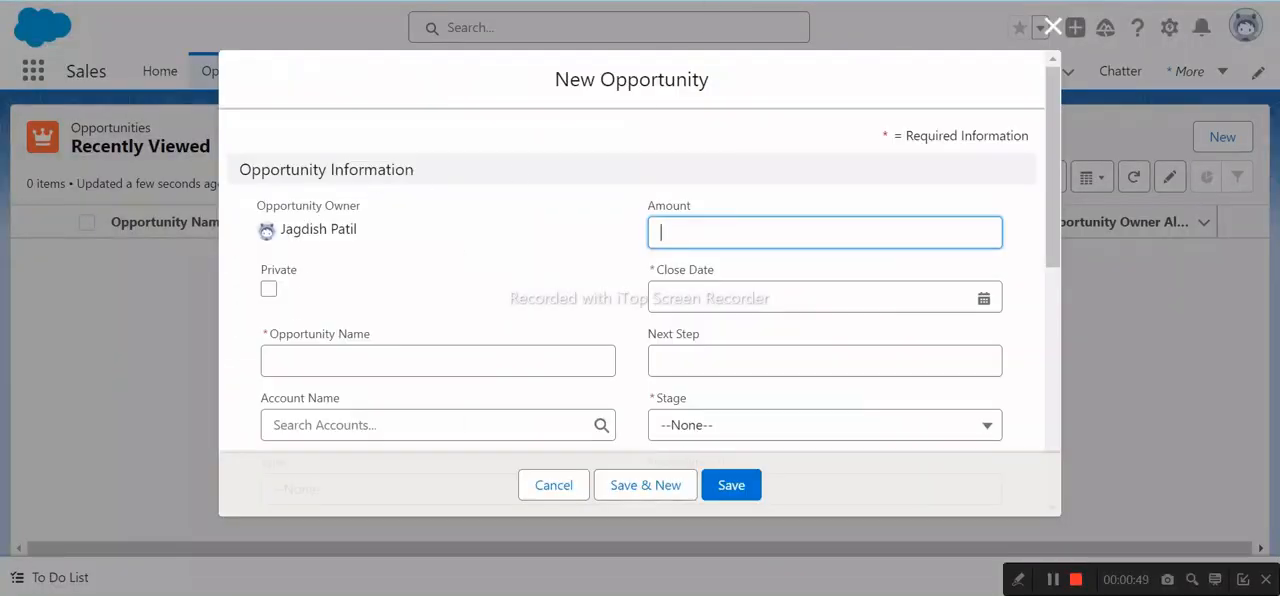
{"action": "left_click", "coordinate": [378, 361]}
{"action": "key", "text": "ctrl+v"}
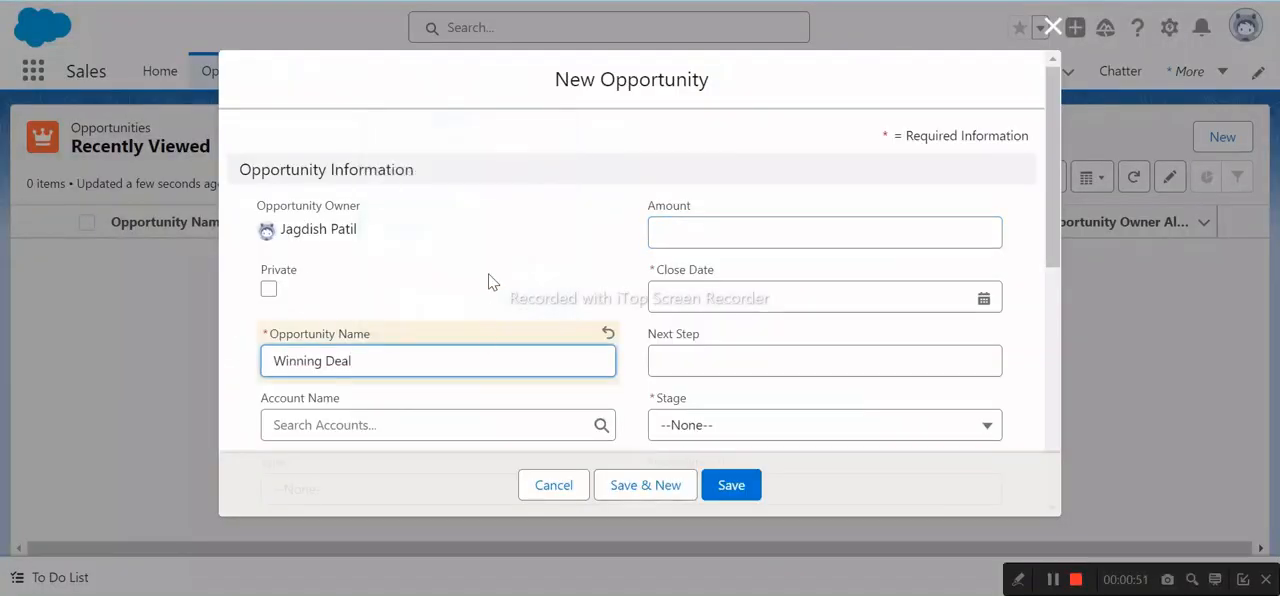
- Check the required stage in Trailhead and set the new opportunity's Stage to Prospecting
{"action": "key", "text": "ctrl+shift+Tab"}
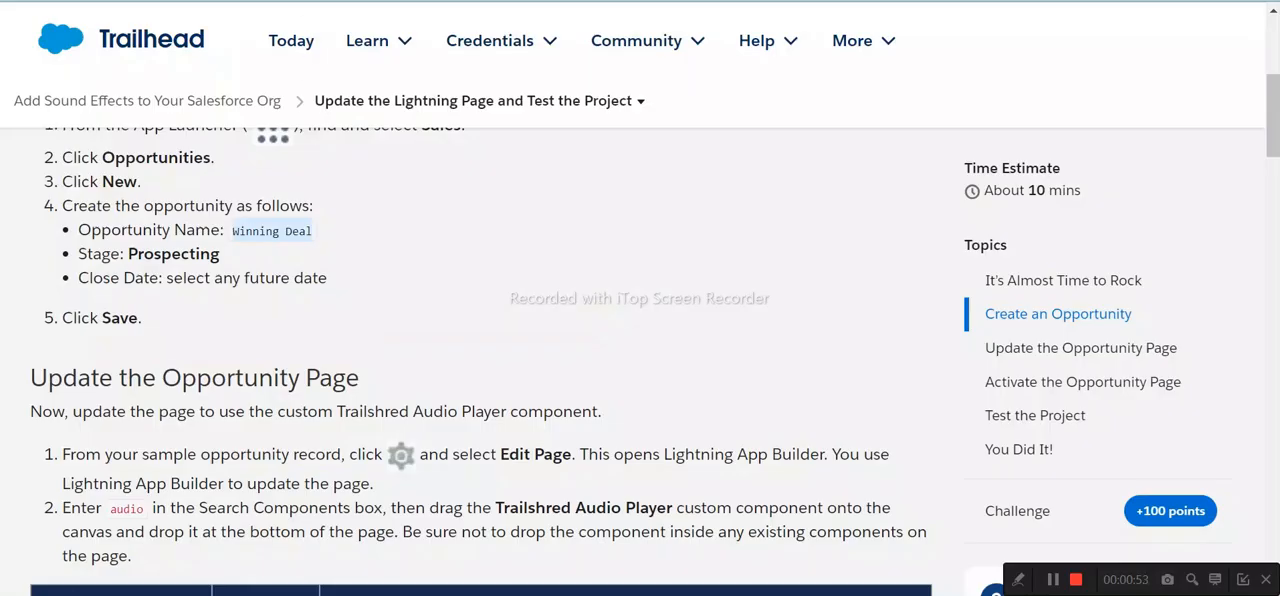
{"action": "left_click_drag", "start_coordinate": [102, 254], "coordinate": [199, 254]}
{"action": "key", "text": "ctrl+Tab"}
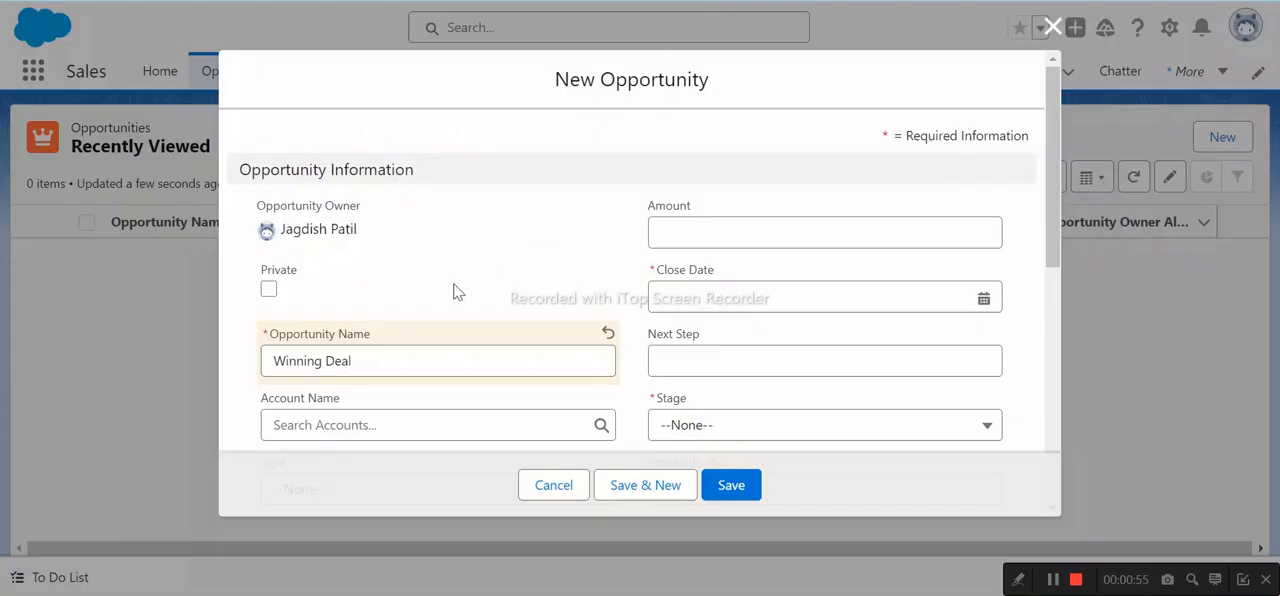
{"action": "left_click", "coordinate": [680, 424]}
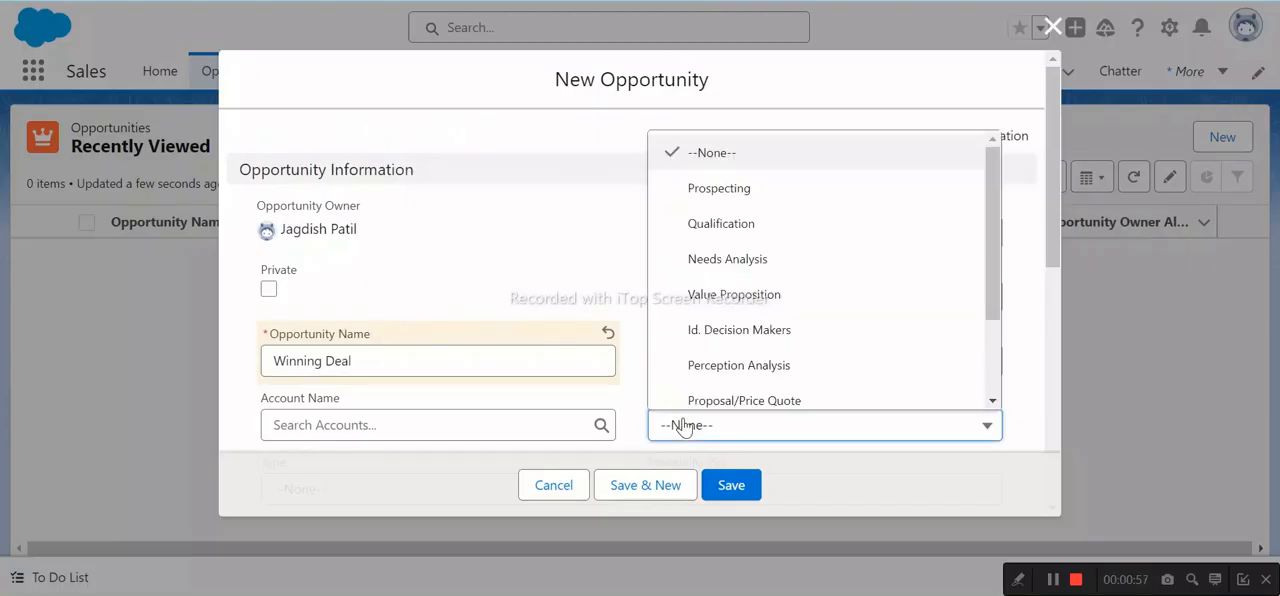
{"action": "left_click", "coordinate": [699, 199]}
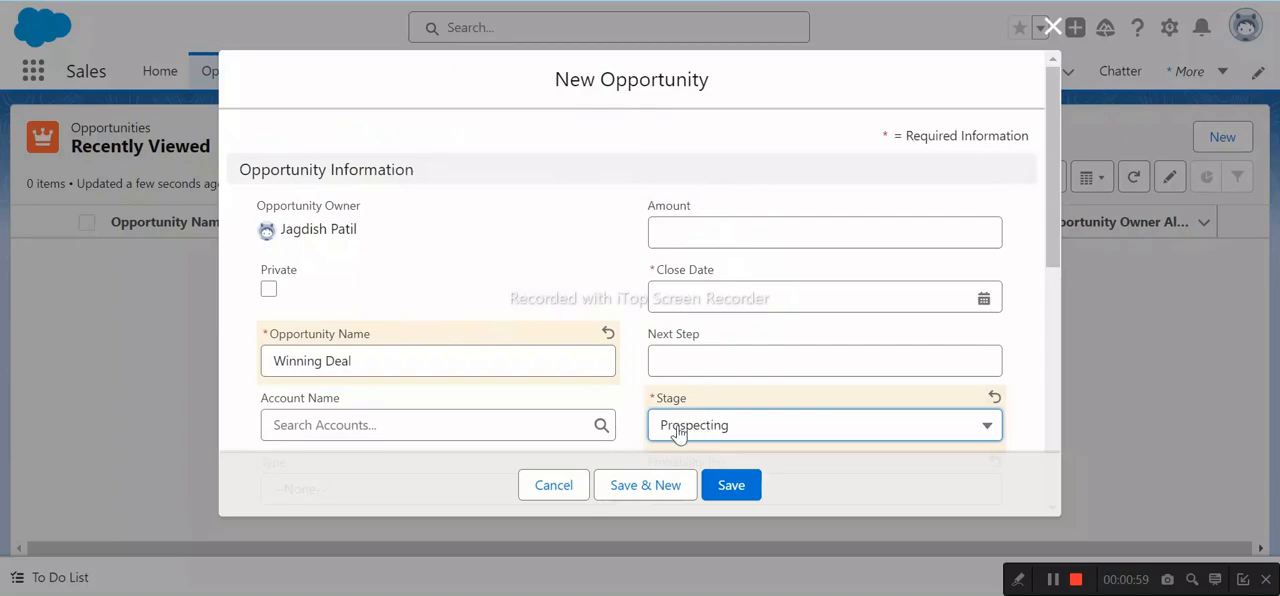
- Set the opportunity's Close Date to 3/21/2024, following the Trailhead instructions, and save the record
{"action": "key", "text": "ctrl+Tab"}
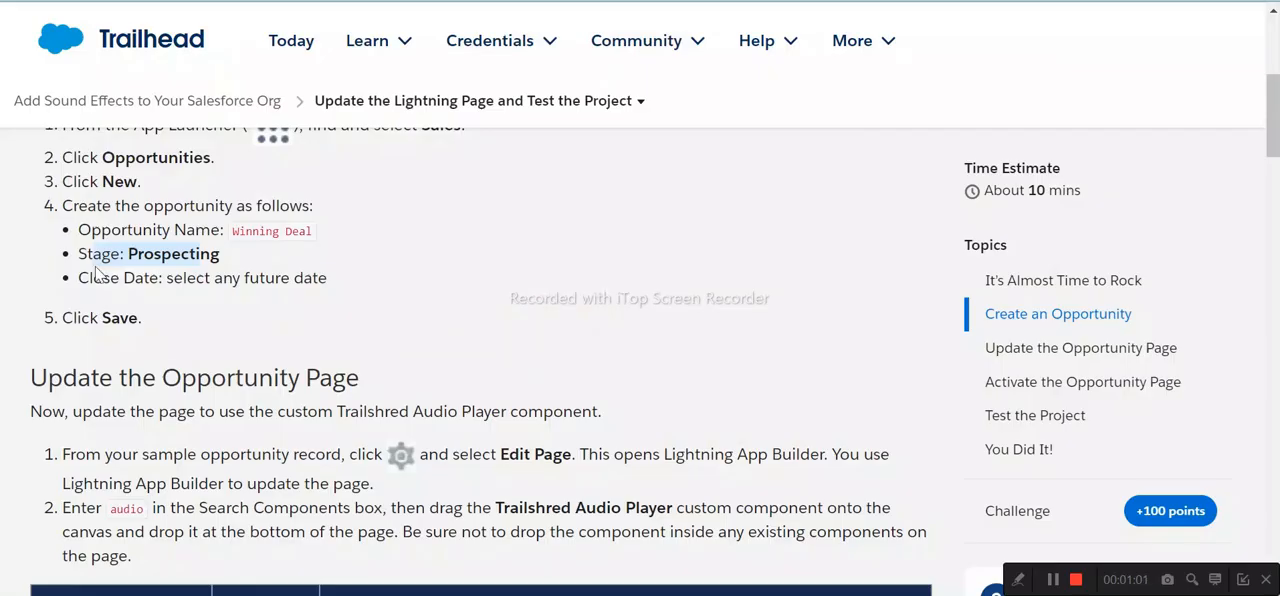
{"action": "left_click_drag", "start_coordinate": [104, 278], "coordinate": [300, 278]}
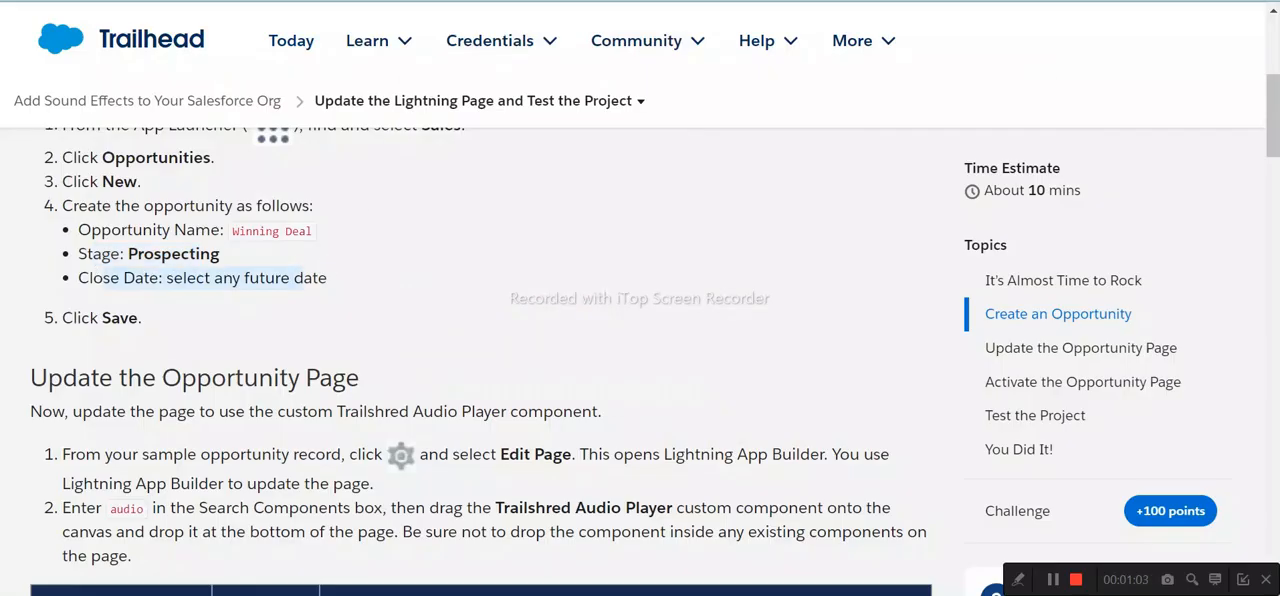
{"action": "key", "text": "ctrl+Tab"}
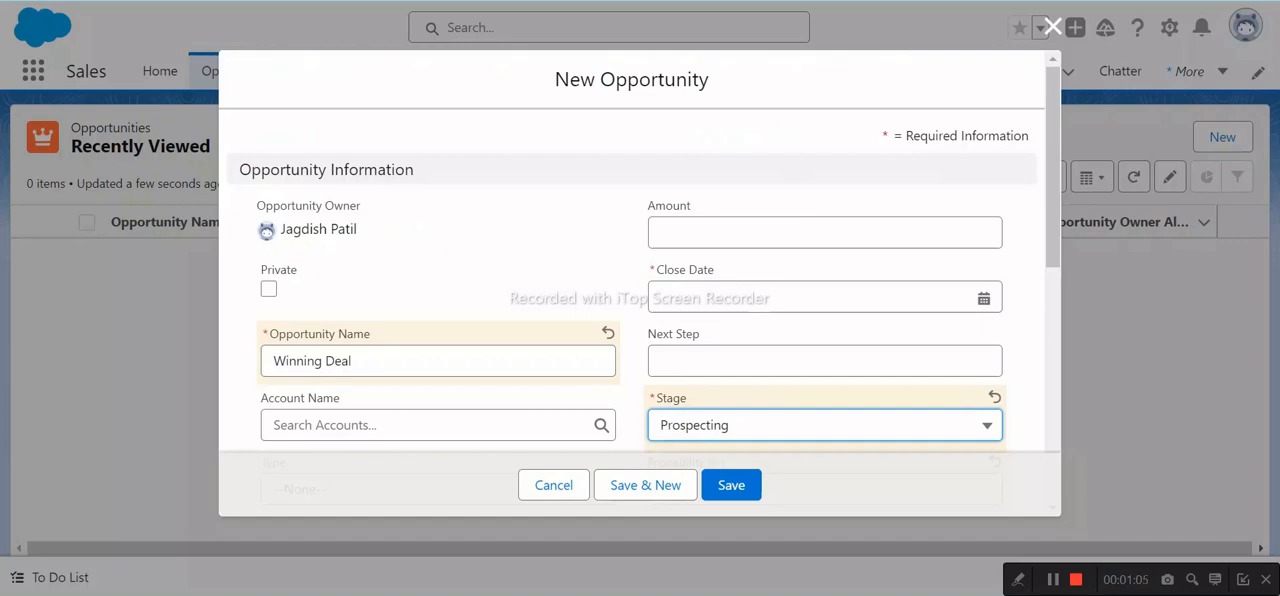
{"action": "left_click", "coordinate": [756, 298]}
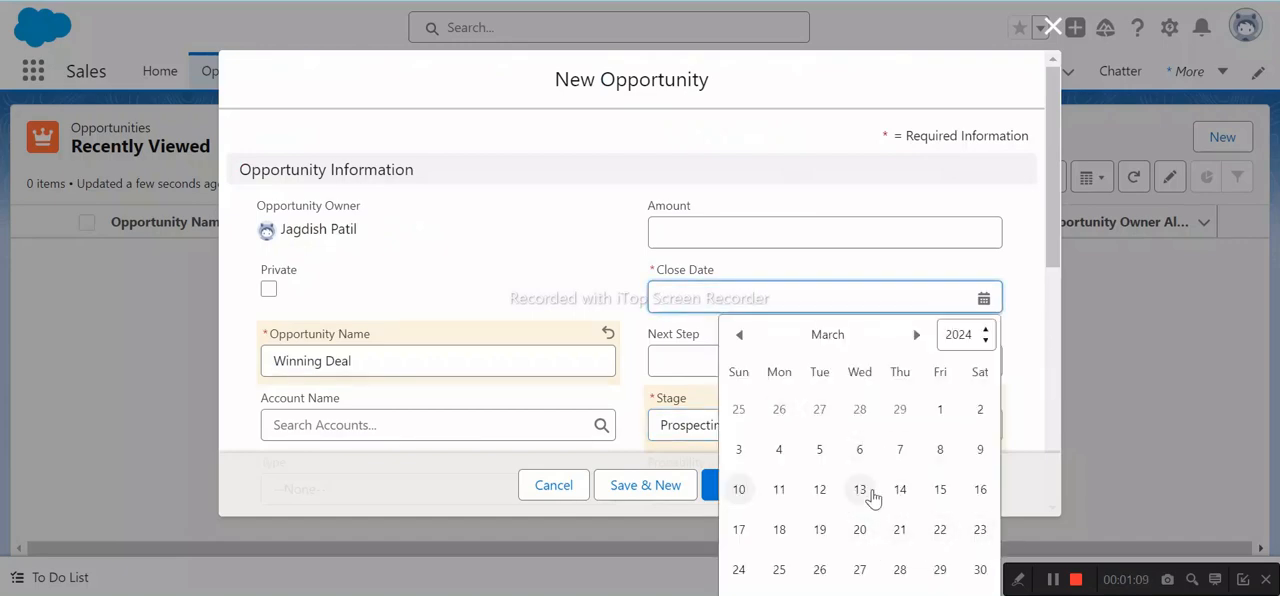
{"action": "left_click", "coordinate": [900, 529]}
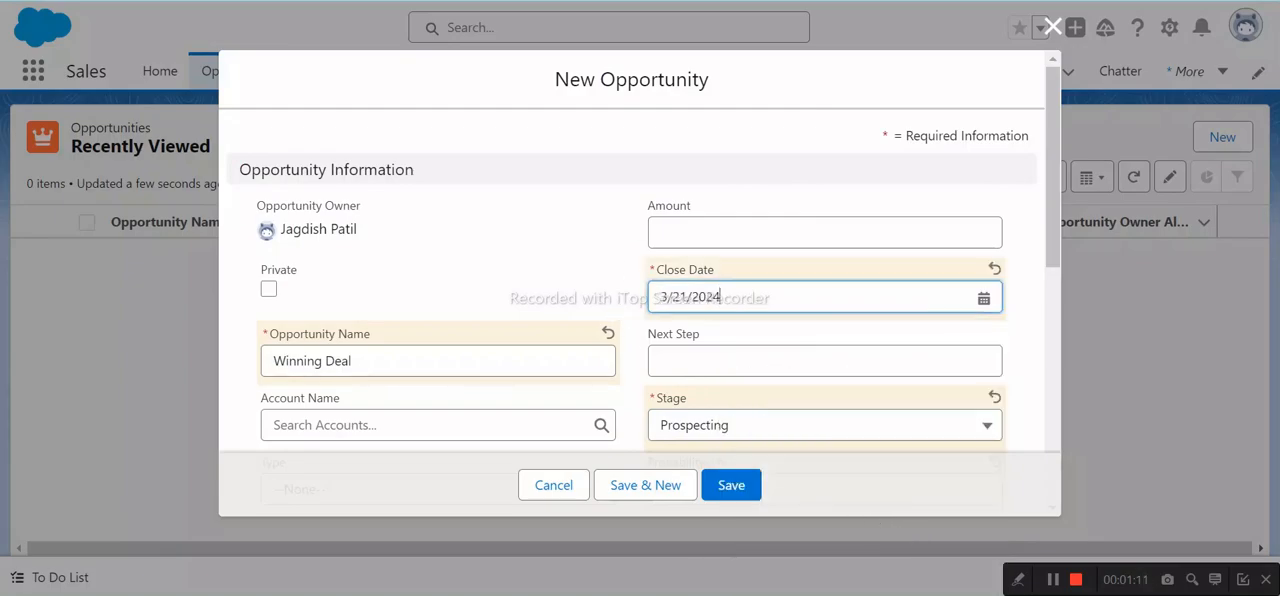
{"action": "key", "text": "alt+Tab"}
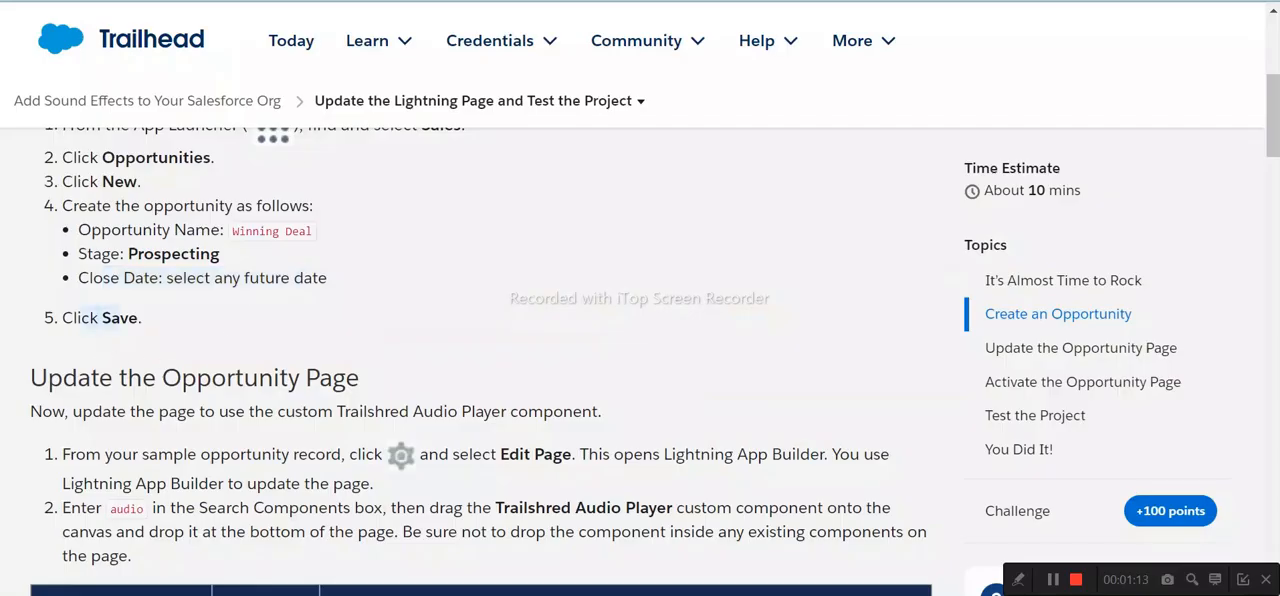
{"action": "key", "text": "alt+Tab"}
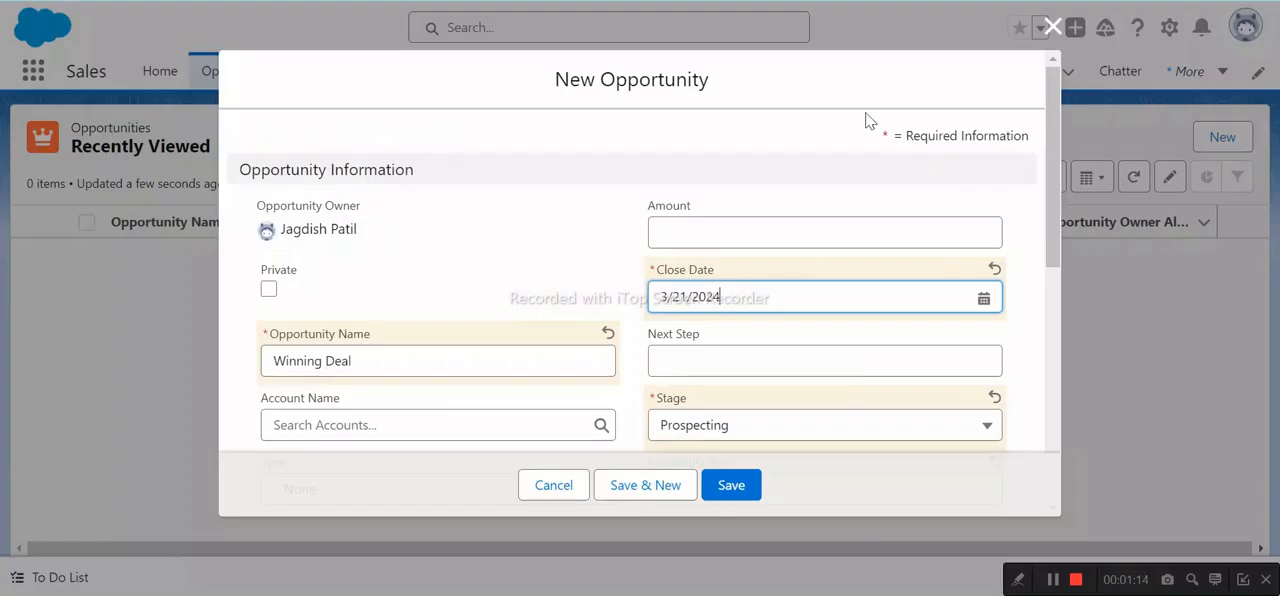
{"action": "left_click", "coordinate": [722, 485]}
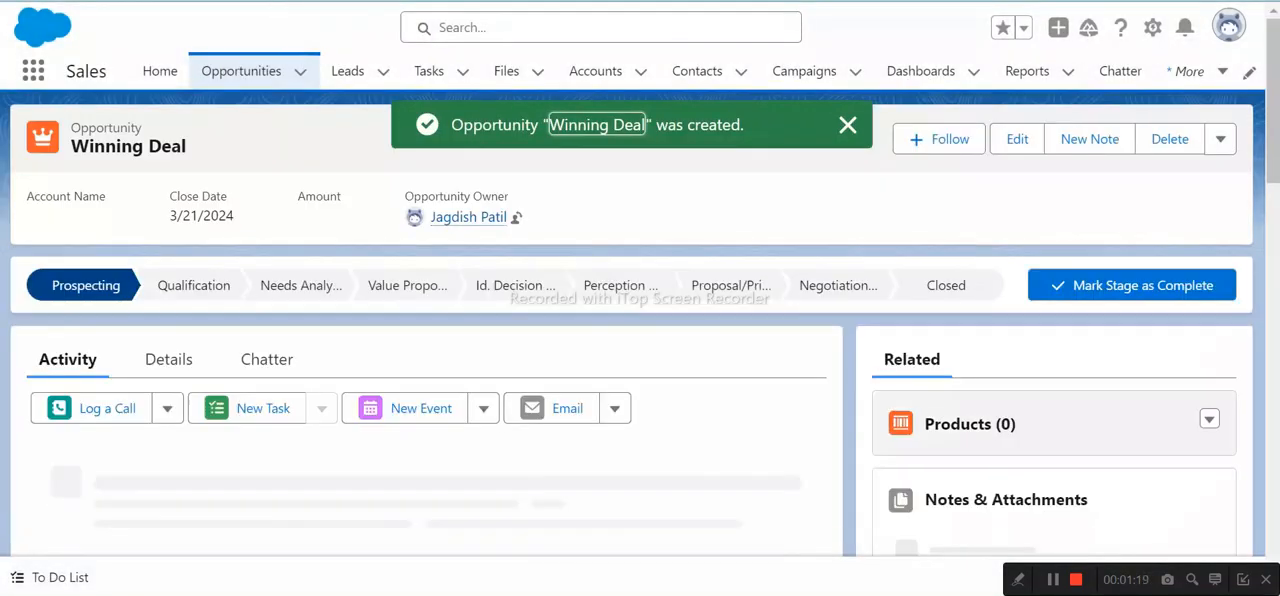
- Read the Update the Opportunity Page instructions in Trailhead and open the Winning Deal record page for editing in Lightning App Builder
{"action": "key", "text": "alt+Tab"}
{"action": "scroll", "coordinate": [195, 357], "scroll_direction": "down", "scroll_amount": 2}
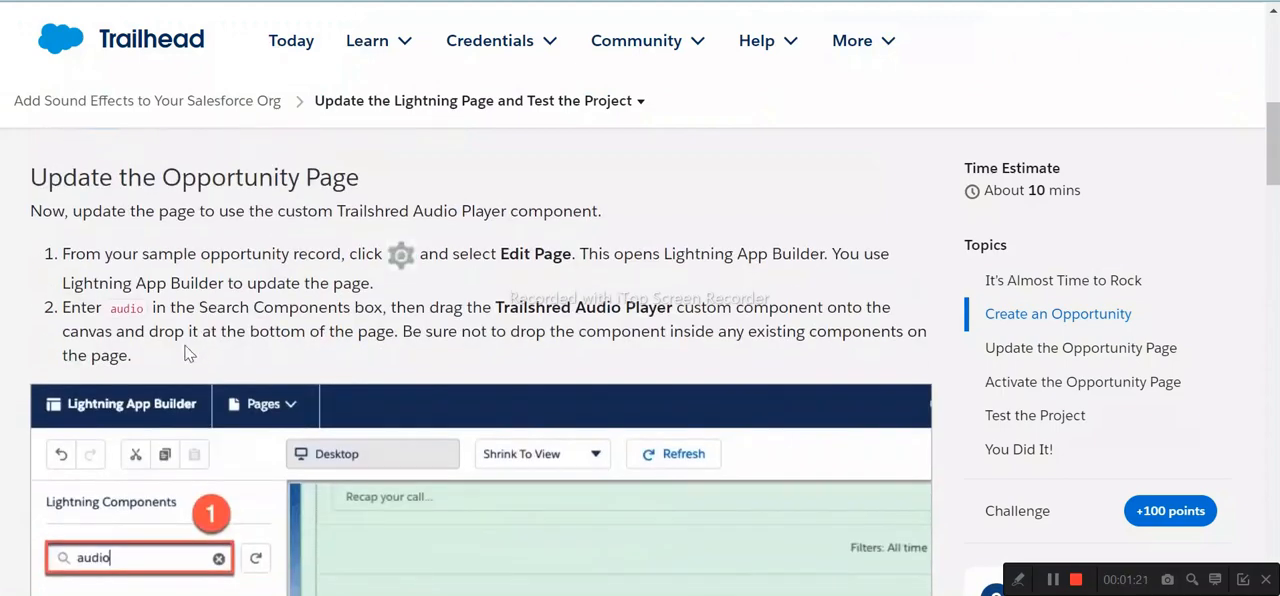
{"action": "left_click_drag", "start_coordinate": [104, 254], "coordinate": [340, 254]}
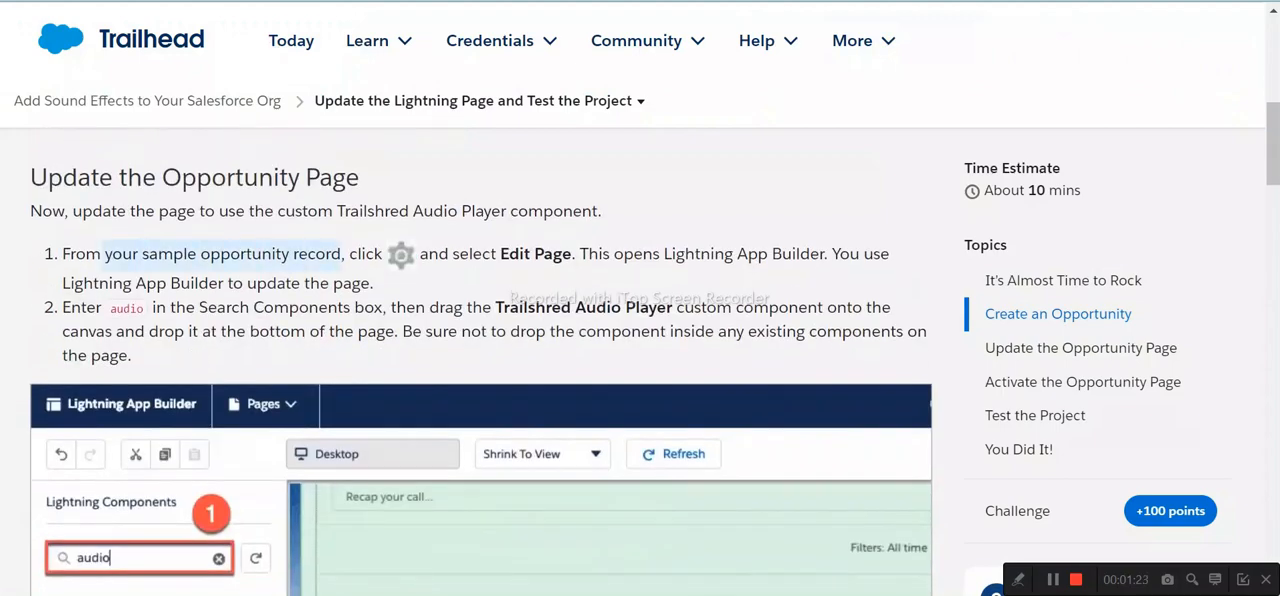
{"action": "left_click_drag", "start_coordinate": [451, 254], "coordinate": [572, 254]}
{"action": "key", "text": "ctrl+Tab"}
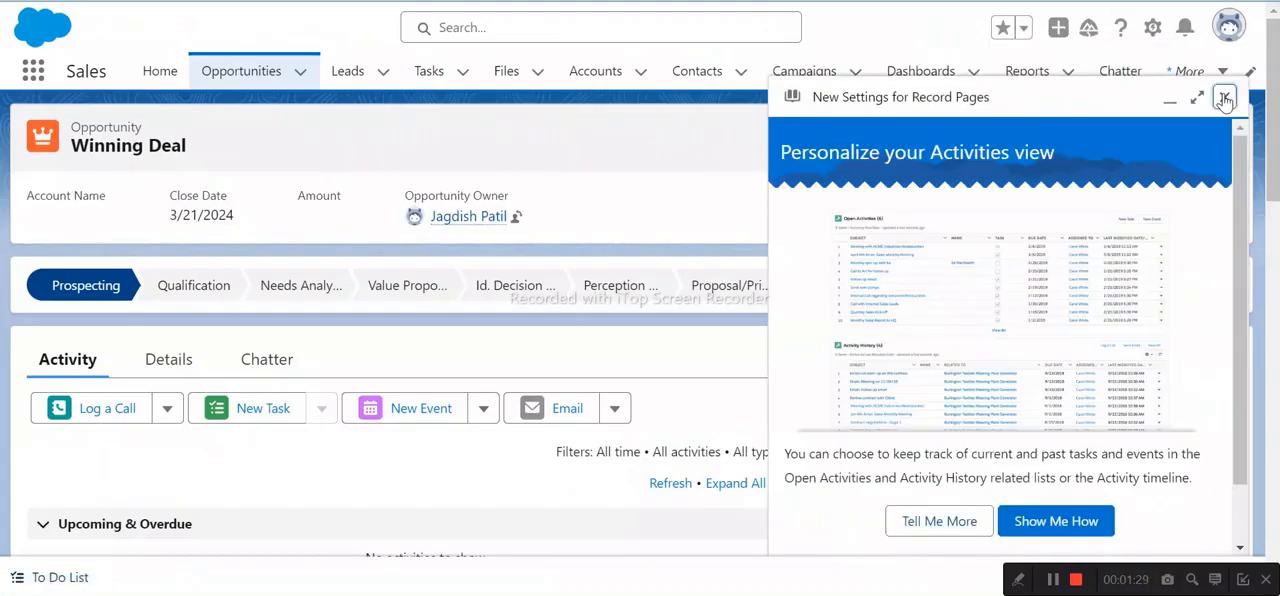
{"action": "left_click", "coordinate": [1222, 99]}
{"action": "left_click", "coordinate": [1150, 31]}
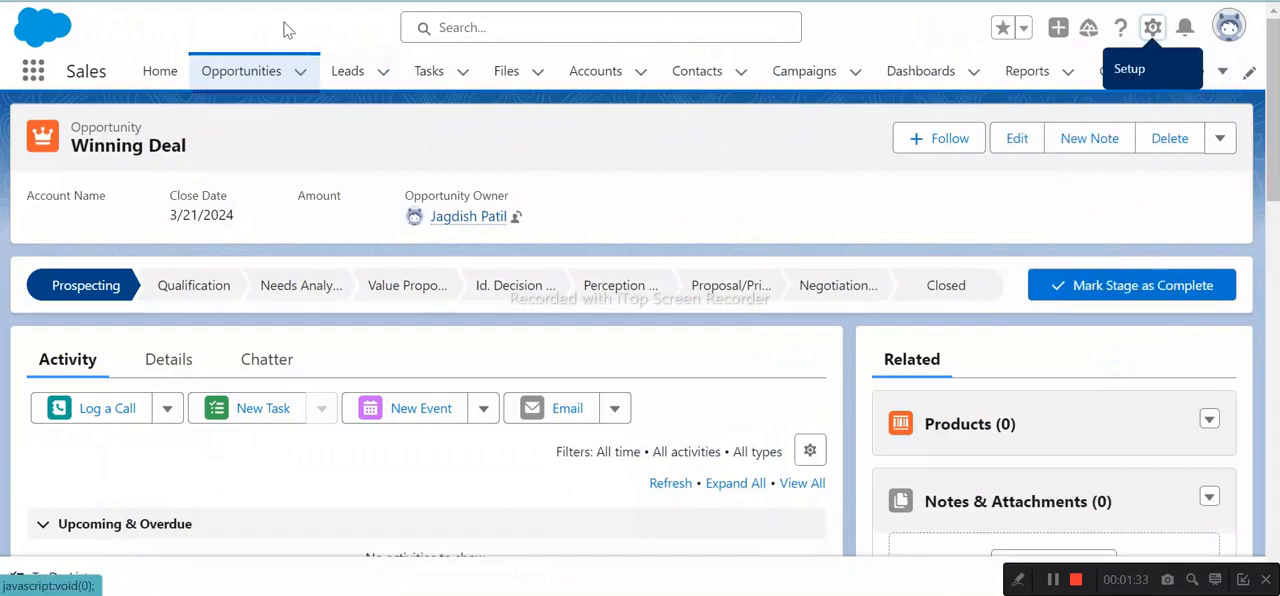
- Review the Trailhead instructions for placing the Trailshred Audio Player component, return to Lightning App Builder and dismiss its walkthrough tip
{"action": "key", "text": "ctrl+Tab"}
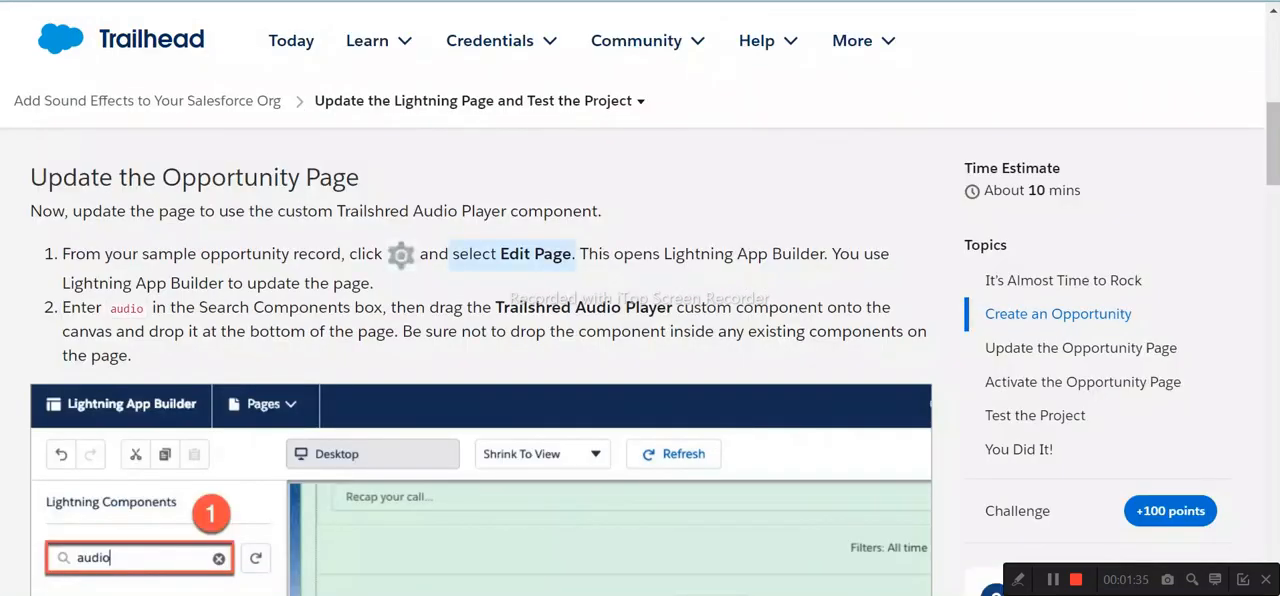
{"action": "scroll", "coordinate": [196, 280], "scroll_direction": "down", "scroll_amount": 1}
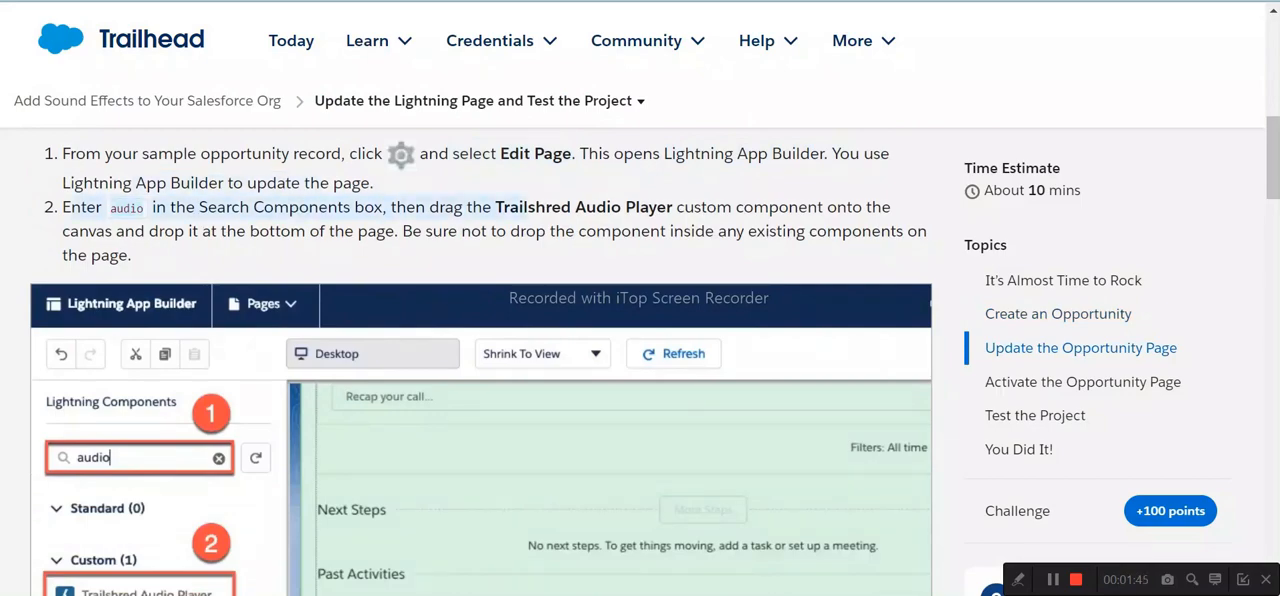
{"action": "scroll", "coordinate": [528, 206], "scroll_direction": "down", "scroll_amount": 1}
{"action": "scroll", "coordinate": [528, 206], "scroll_direction": "up", "scroll_amount": 1}
{"action": "scroll", "coordinate": [528, 206], "scroll_direction": "down", "scroll_amount": 1}
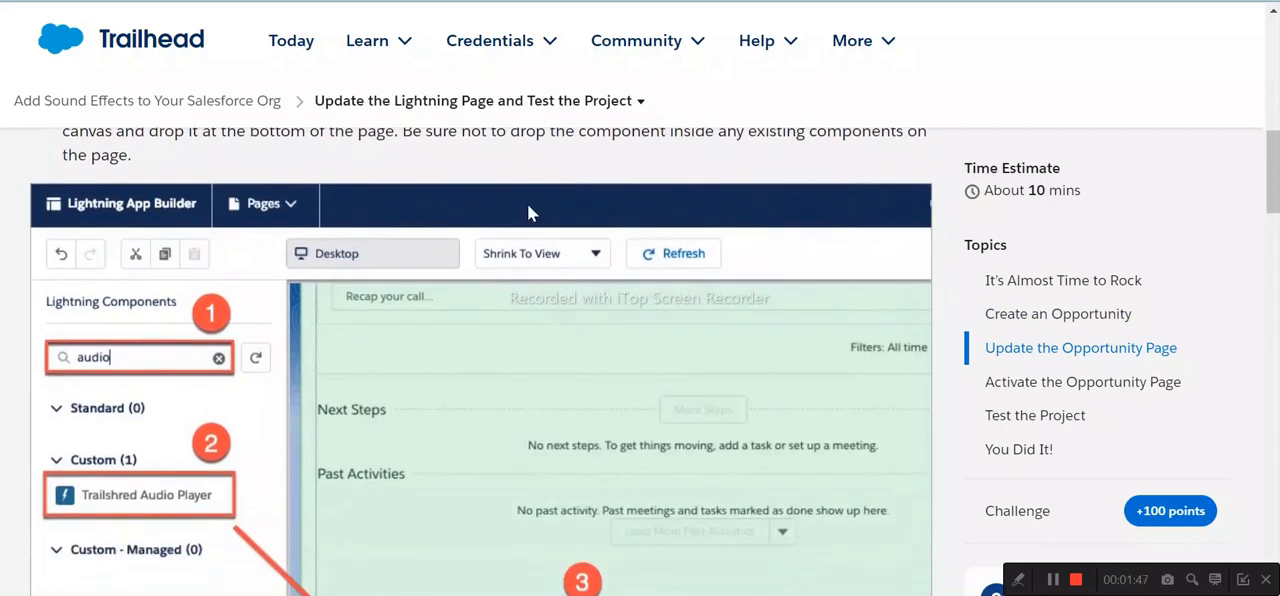
{"action": "scroll", "coordinate": [528, 206], "scroll_direction": "down", "scroll_amount": 1}
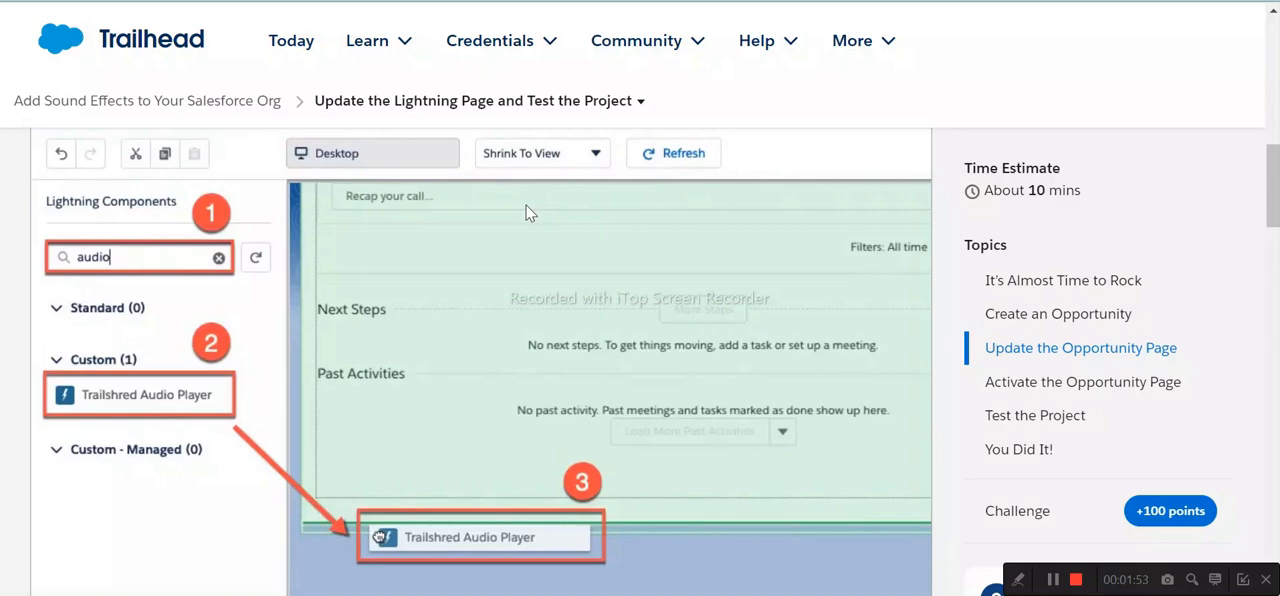
{"action": "key", "text": "ctrl+Tab"}
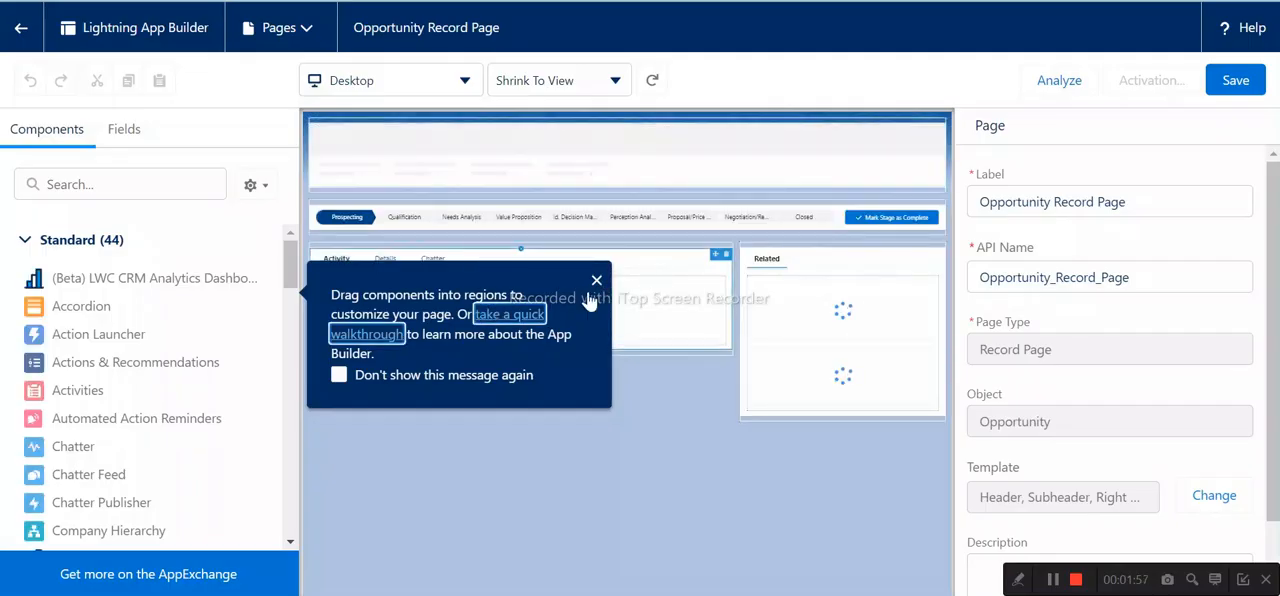
{"action": "left_click", "coordinate": [596, 280]}
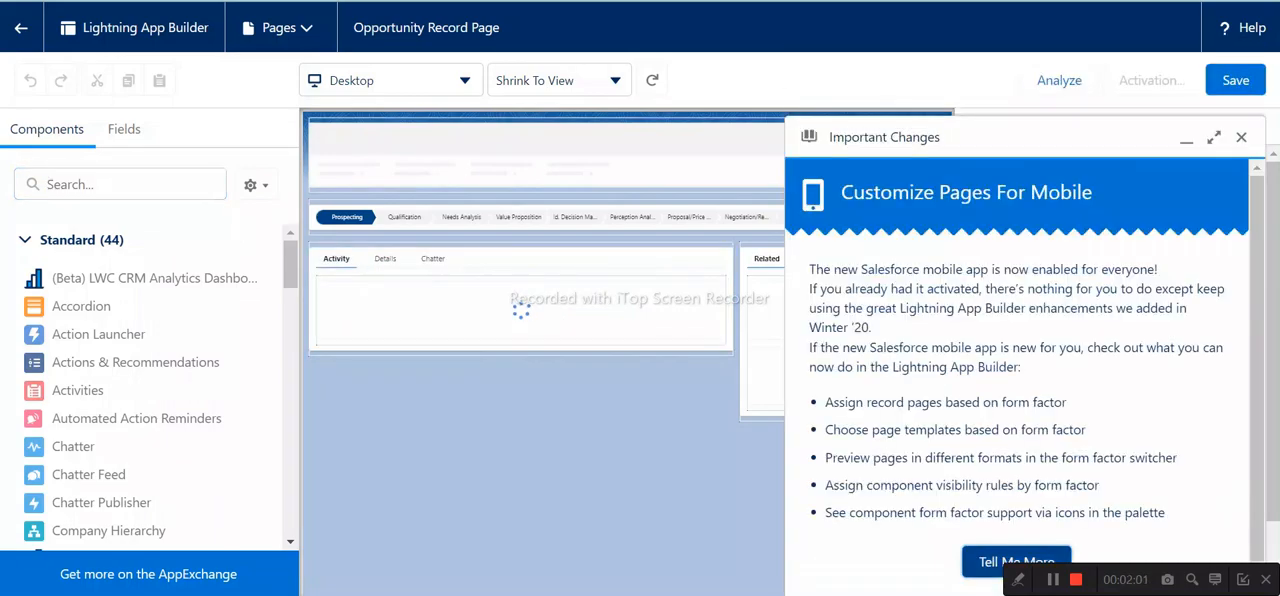
- Dismiss the Important Changes notice, search the components for "au" and place Trailshred Audio Player below the Activity section on the canvas
{"action": "left_click", "coordinate": [1240, 137]}
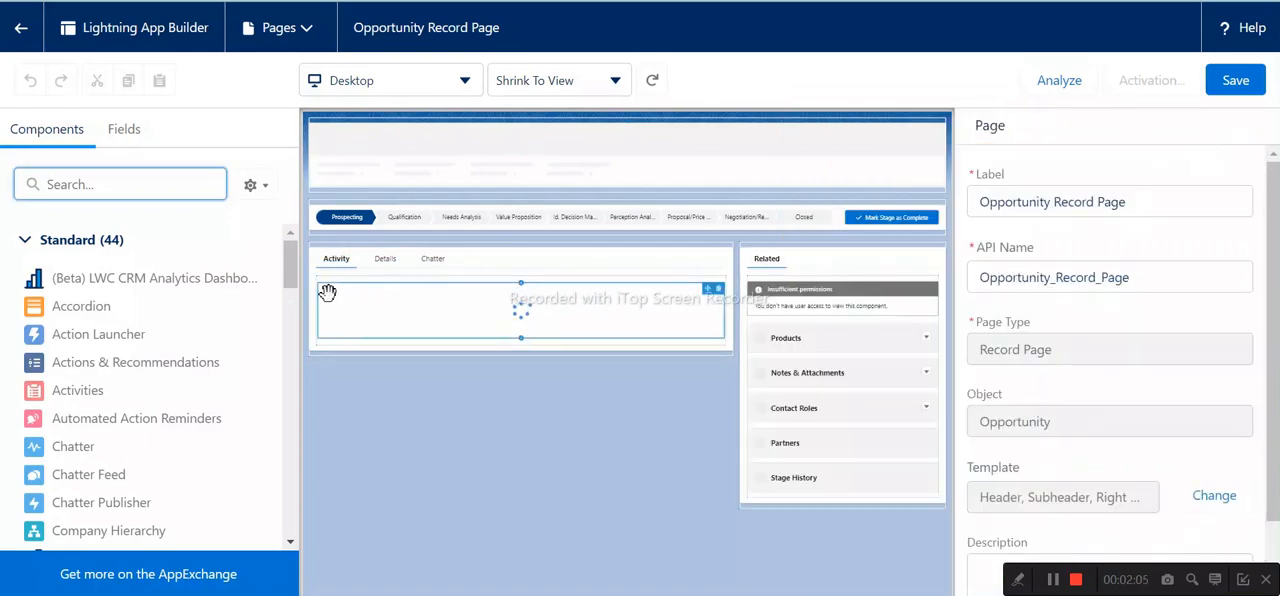
{"action": "type", "text": "au"}
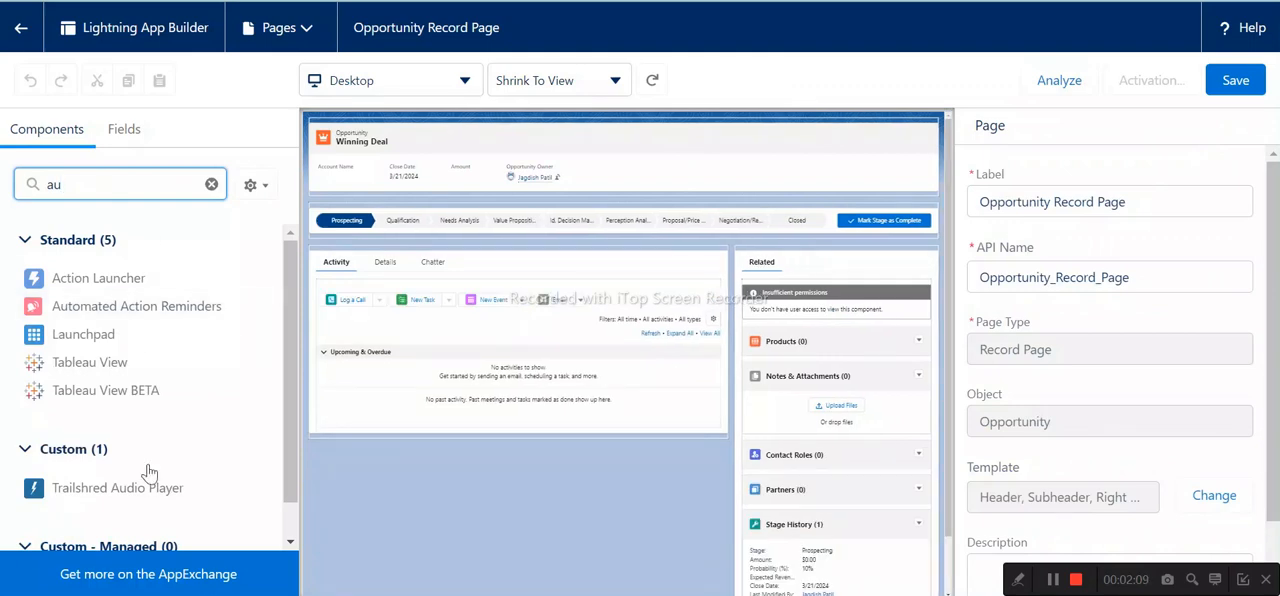
{"action": "left_click_drag", "start_coordinate": [82, 497], "coordinate": [334, 441]}
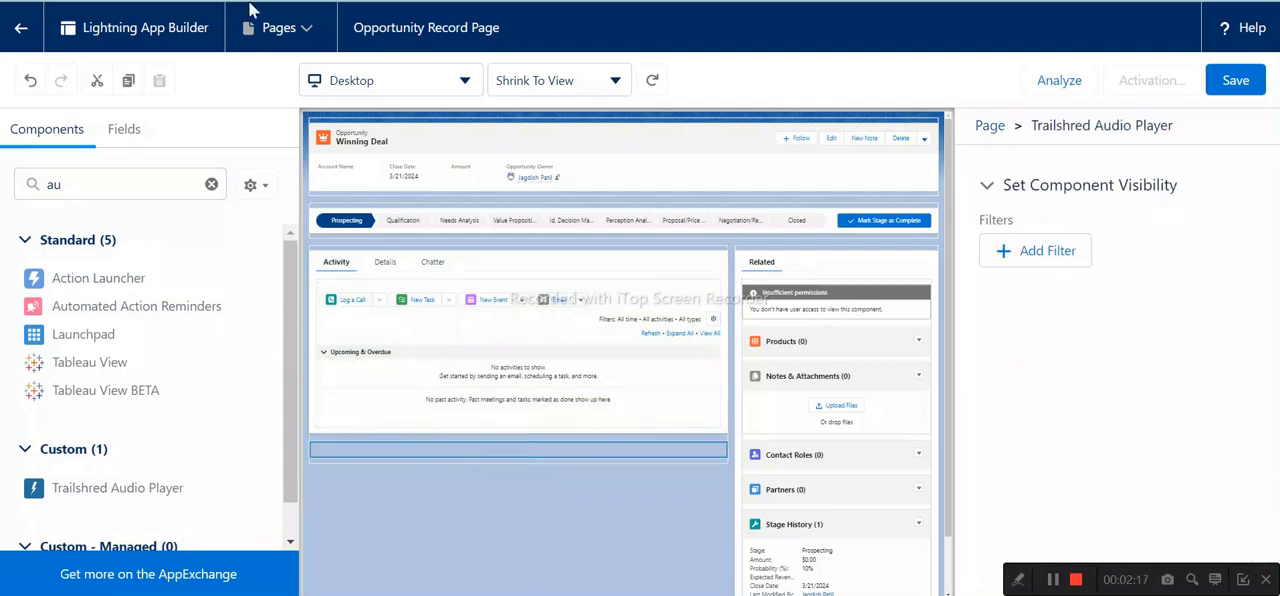
- Review the Activate the Opportunity Page instructions in Trailhead, return to Lightning App Builder, save the record page and start its activation
{"action": "left_click", "coordinate": [345, 1]}
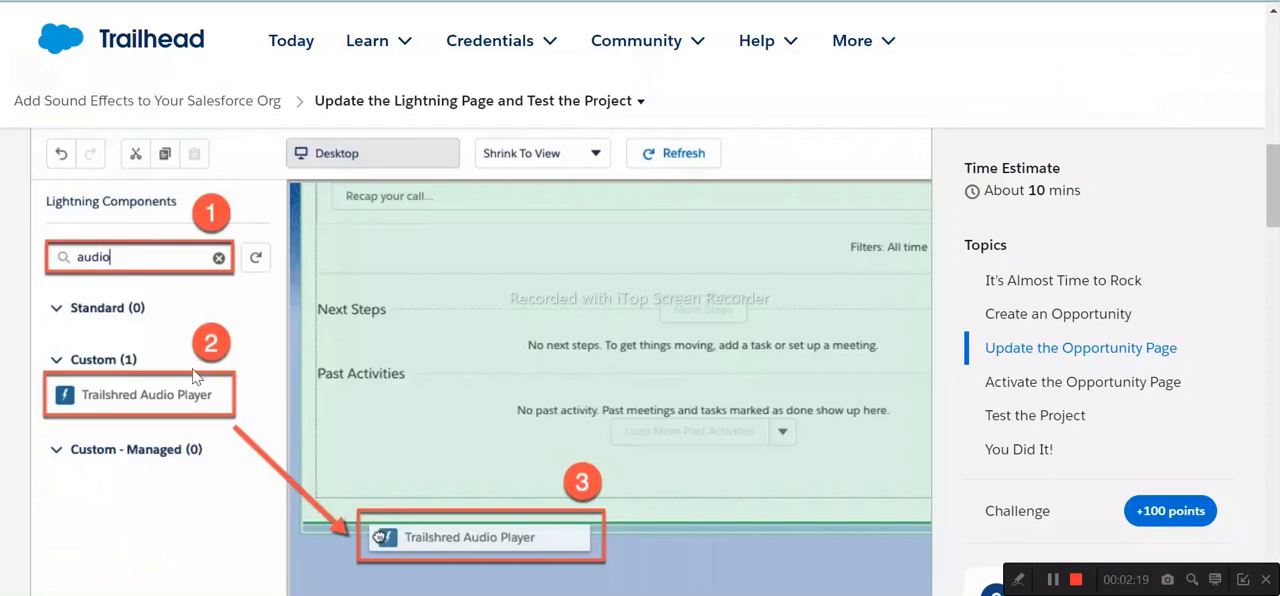
{"action": "scroll", "coordinate": [396, 336], "scroll_direction": "down", "scroll_amount": 4}
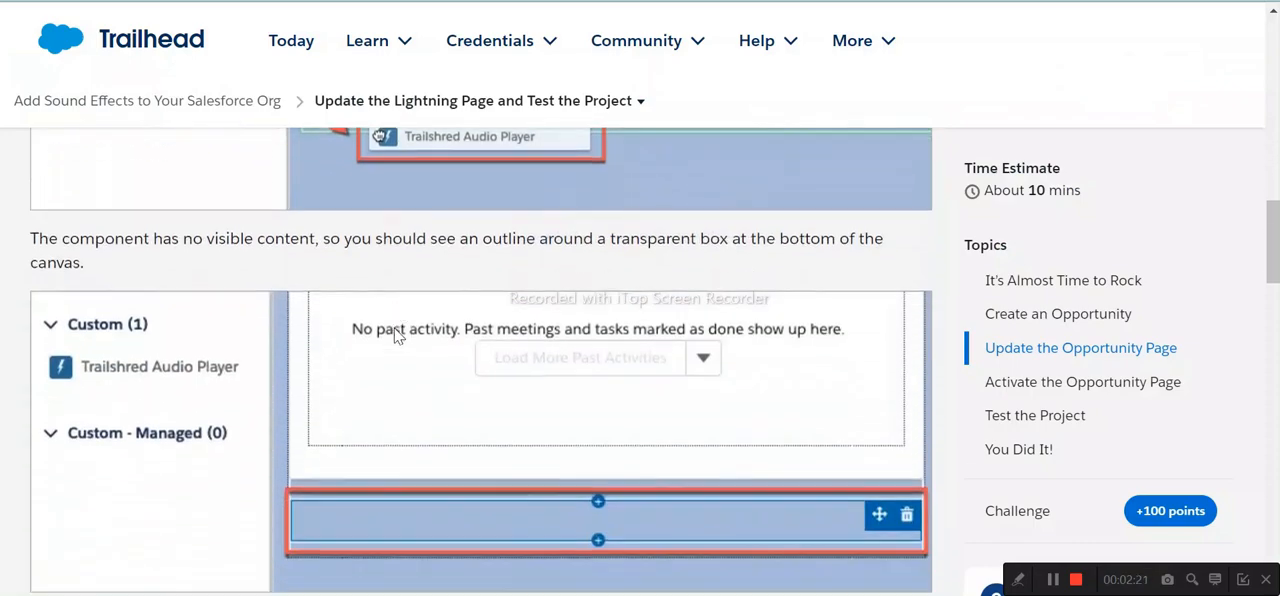
{"action": "scroll", "coordinate": [396, 336], "scroll_direction": "down", "scroll_amount": 1}
{"action": "scroll", "coordinate": [390, 332], "scroll_direction": "down", "scroll_amount": 3}
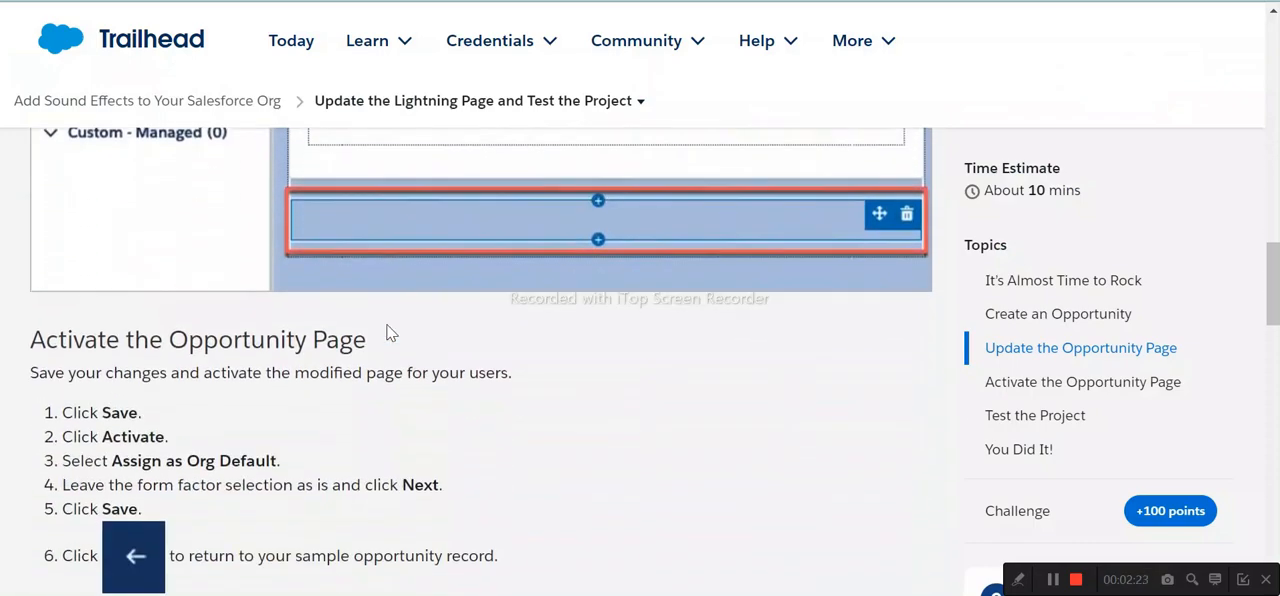
{"action": "left_click_drag", "start_coordinate": [48, 239], "coordinate": [340, 240]}
{"action": "left_click_drag", "start_coordinate": [83, 313], "coordinate": [152, 312]}
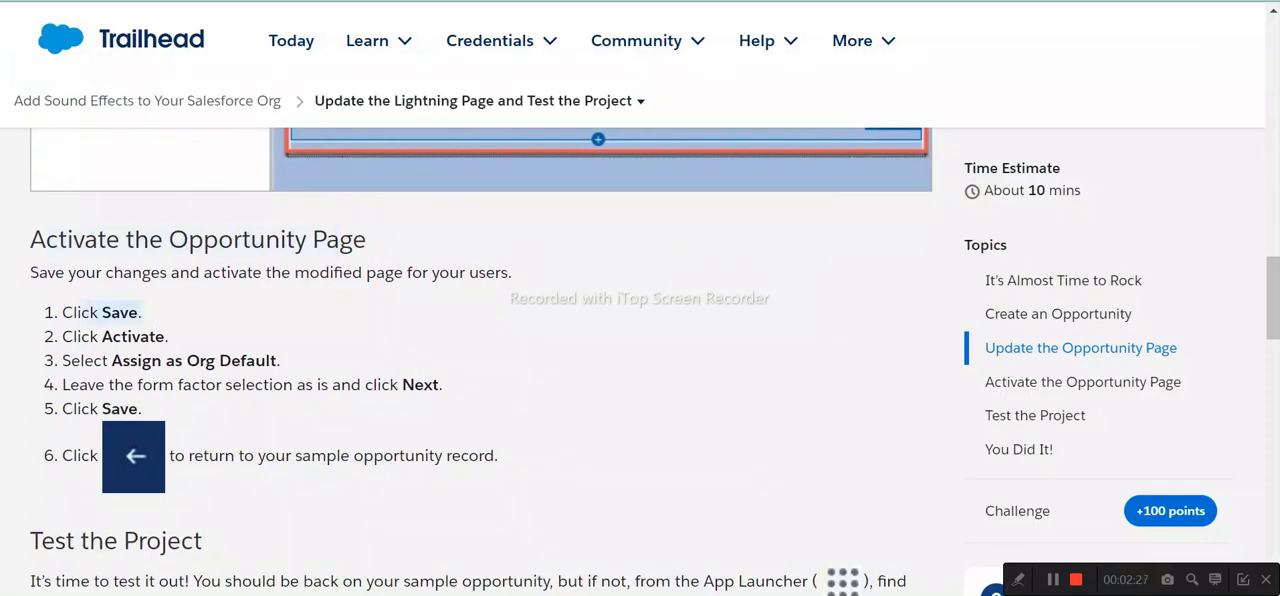
{"action": "left_click", "coordinate": [965, 1]}
{"action": "left_click", "coordinate": [1232, 82]}
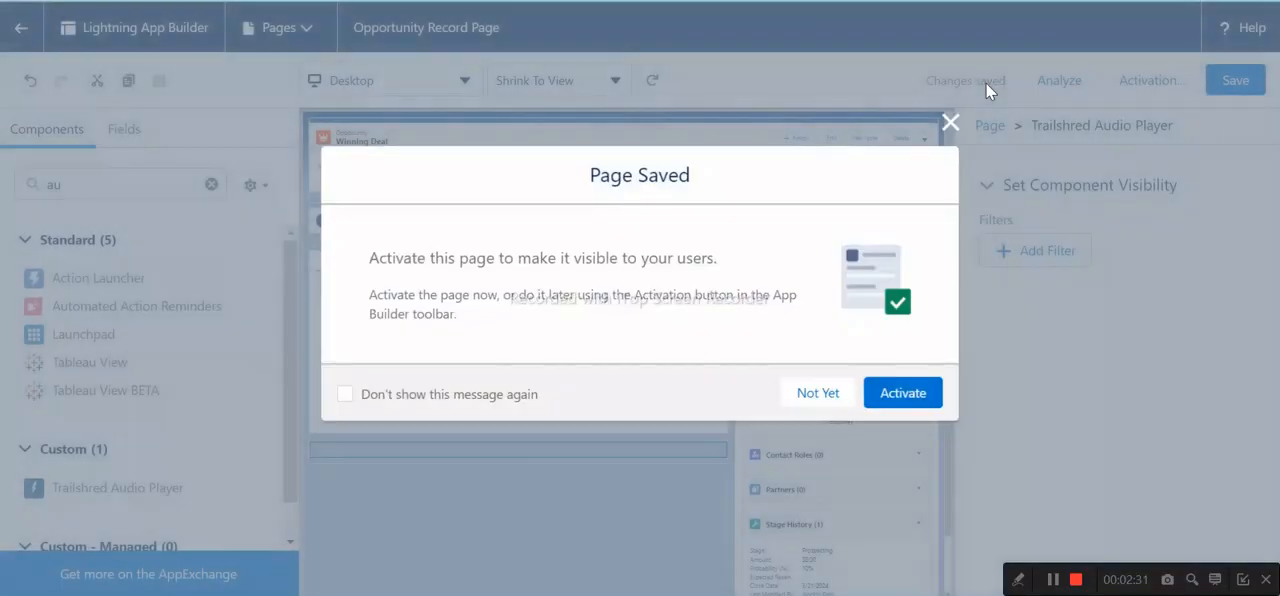
{"action": "left_click", "coordinate": [908, 401]}
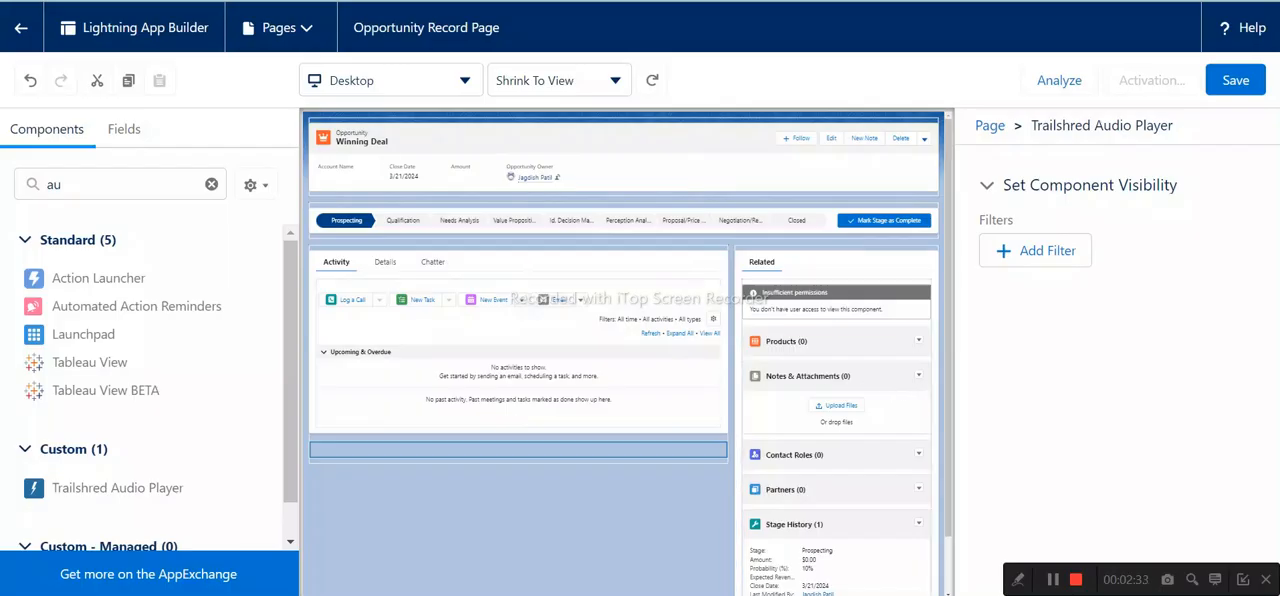
- Check the activation instructions in Trailhead and choose to assign the Opportunity Record Page as the org default
{"action": "left_click", "coordinate": [760, 1]}
{"action": "left_click_drag", "start_coordinate": [74, 337], "coordinate": [230, 361]}
{"action": "left_click", "coordinate": [510, 1]}
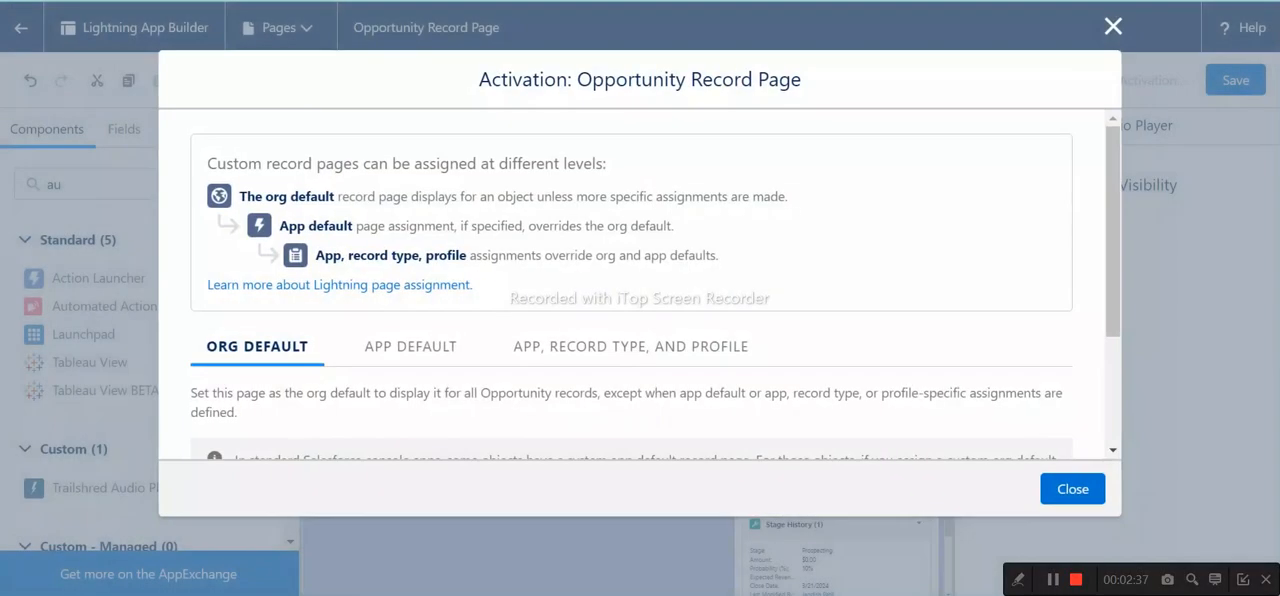
{"action": "scroll", "coordinate": [921, 311], "scroll_direction": "down", "scroll_amount": 1}
{"action": "scroll", "coordinate": [921, 311], "scroll_direction": "down", "scroll_amount": 1}
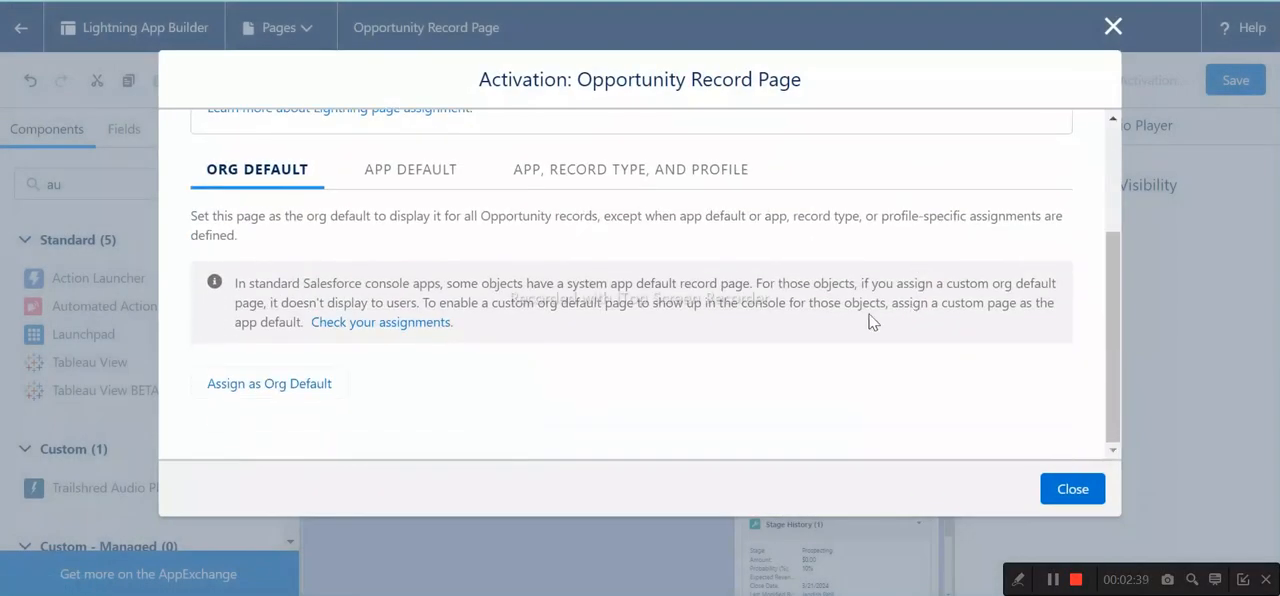
{"action": "left_click", "coordinate": [270, 384]}
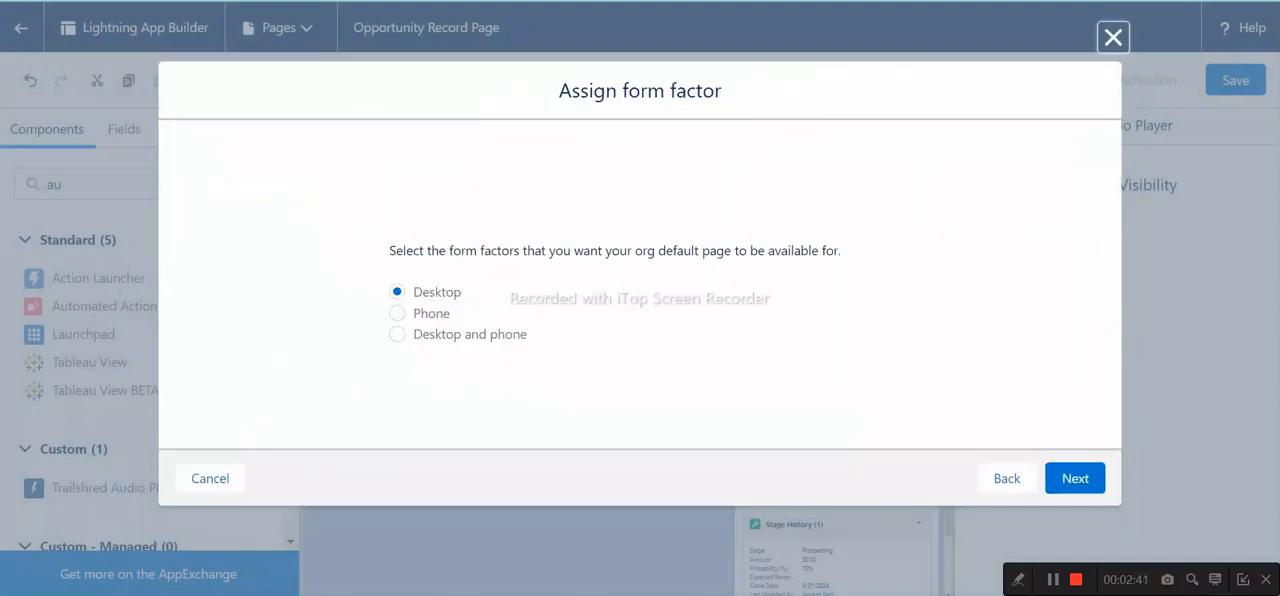
- Check the form factor instruction in Trailhead, keep Desktop selected and continue to the assignment review
{"action": "left_click", "coordinate": [300, 1]}
{"action": "left_click_drag", "start_coordinate": [138, 385], "coordinate": [296, 385]}
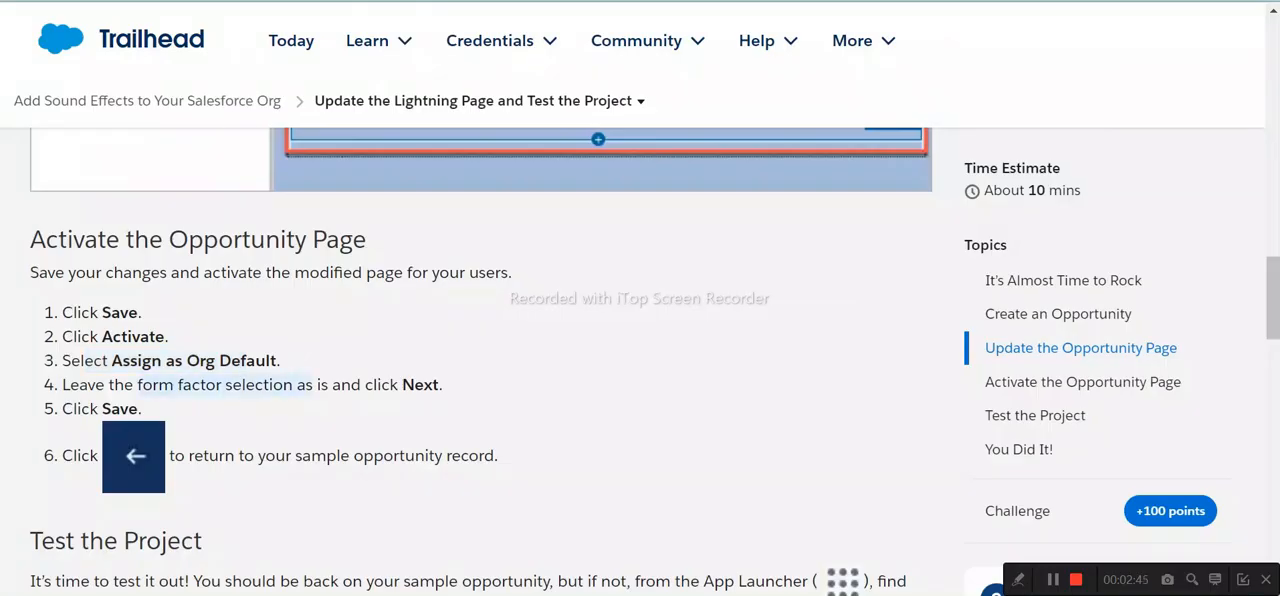
{"action": "left_click_drag", "start_coordinate": [313, 386], "coordinate": [450, 386]}
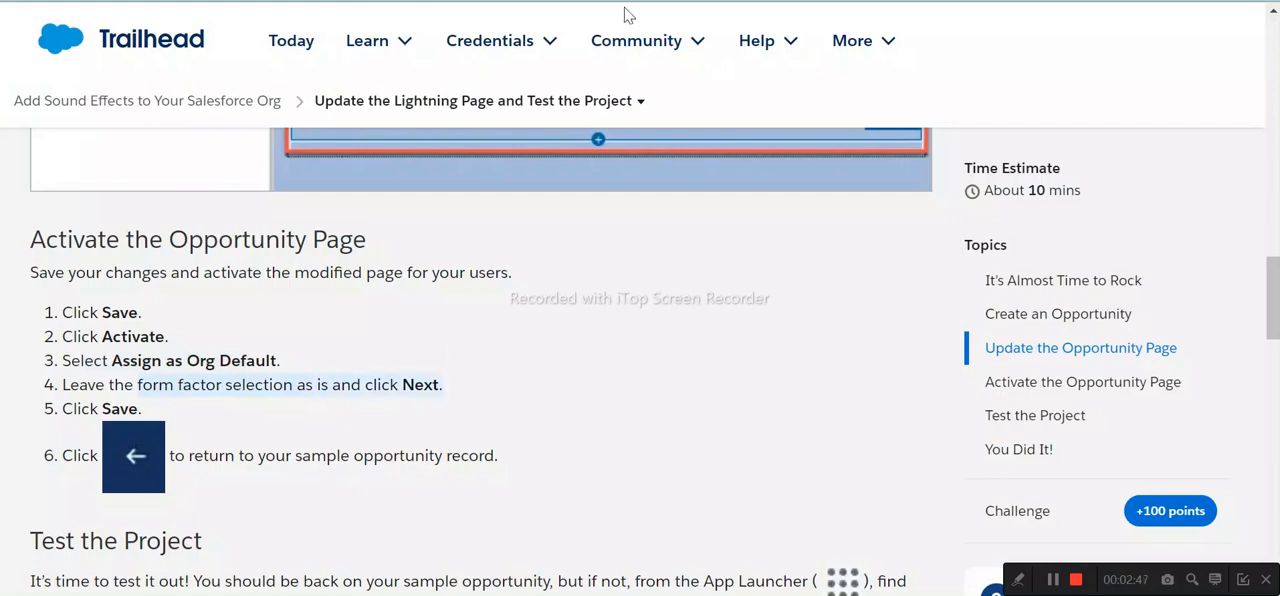
{"action": "left_click", "coordinate": [480, 1]}
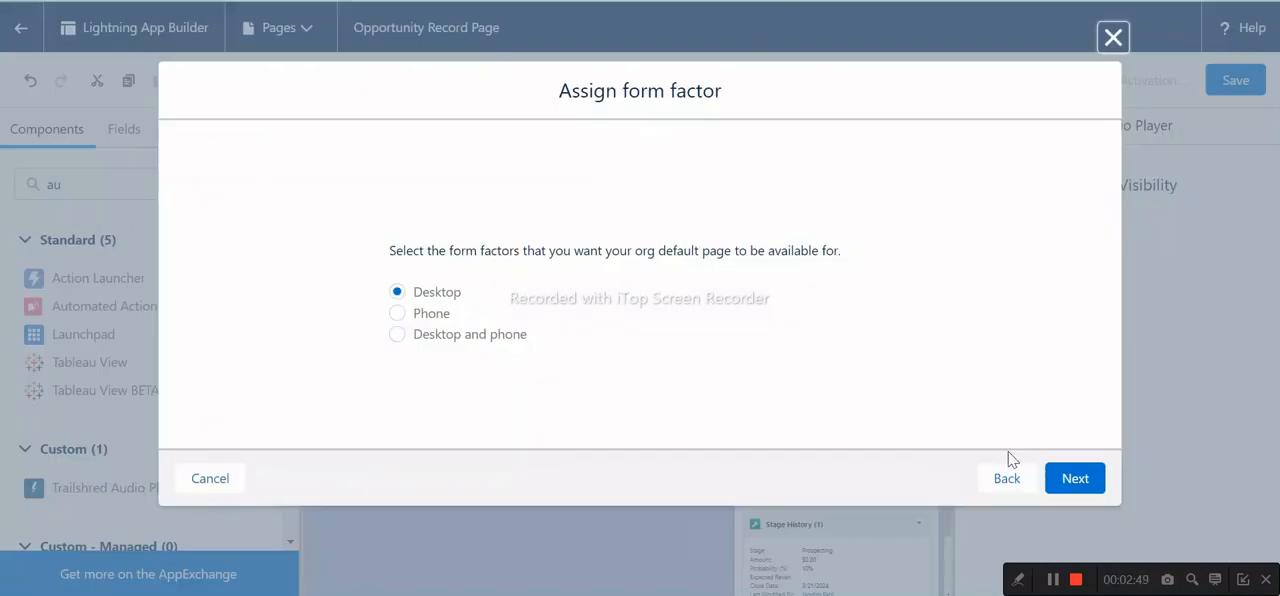
{"action": "left_click", "coordinate": [1064, 481]}
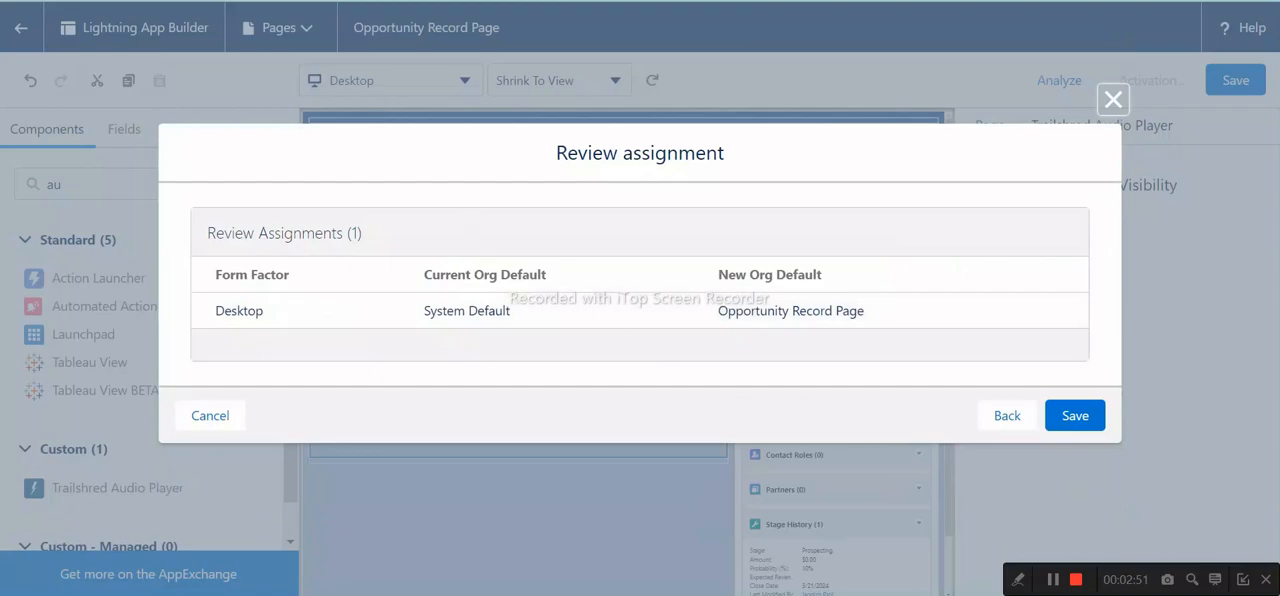
- Confirm the final activation instruction in Trailhead and save the Desktop org default assignment for the Opportunity Record Page
{"action": "left_click", "coordinate": [300, 1]}
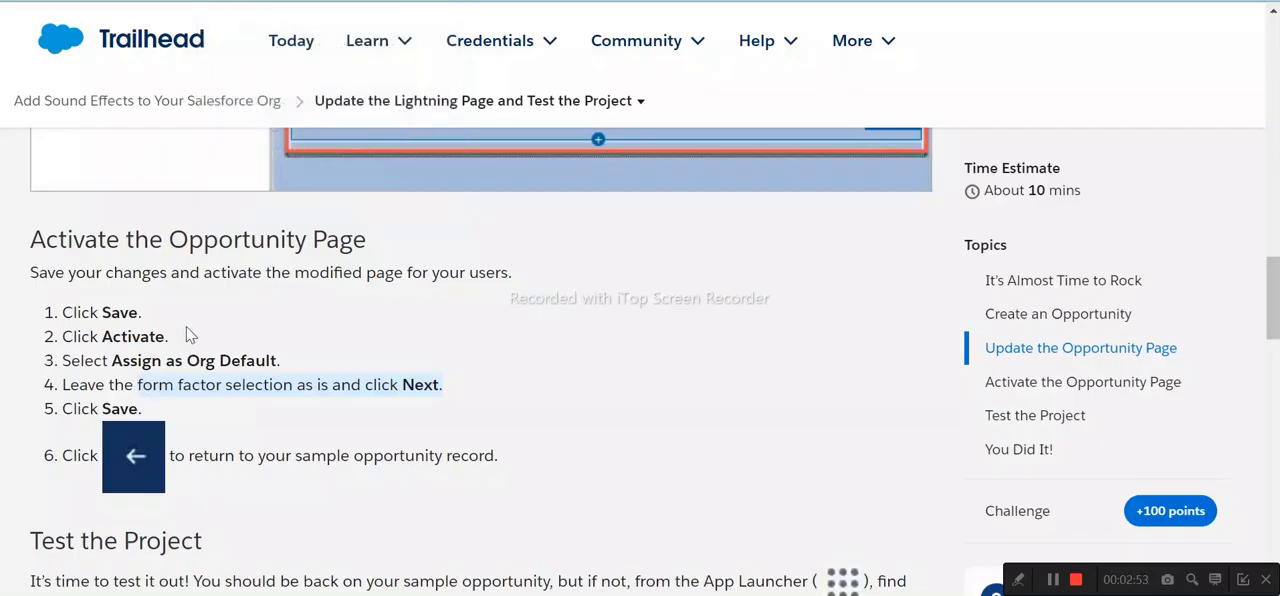
{"action": "left_click_drag", "start_coordinate": [81, 409], "coordinate": [137, 409]}
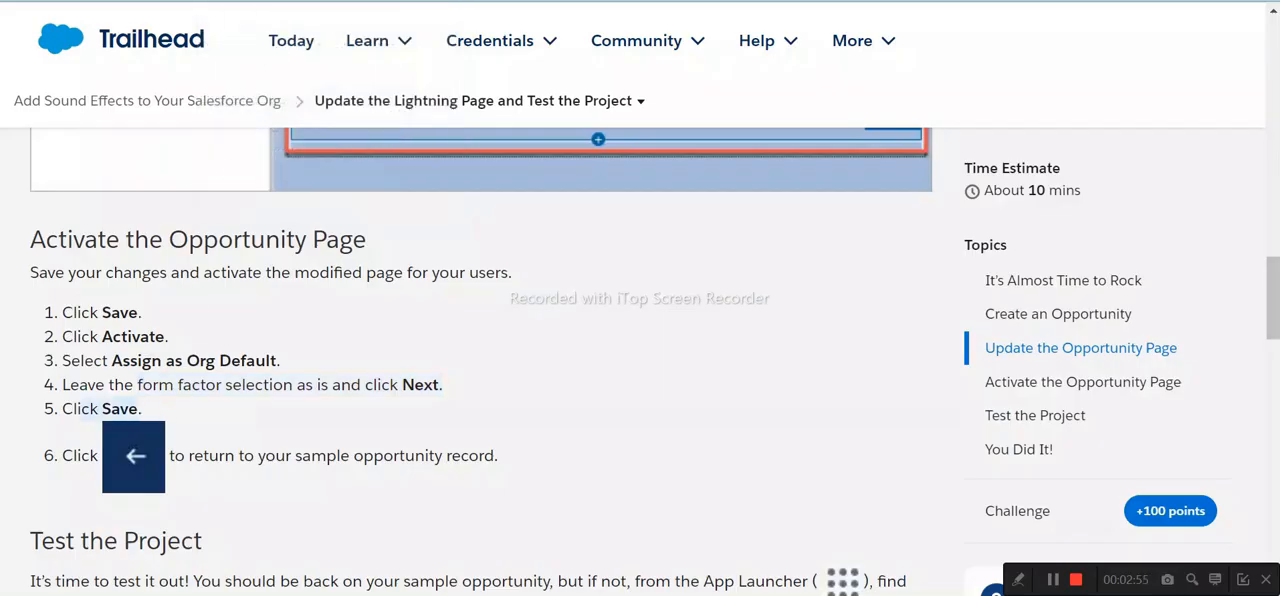
{"action": "scroll", "coordinate": [480, 360], "scroll_direction": "down", "scroll_amount": 2}
{"action": "left_click", "coordinate": [520, 1]}
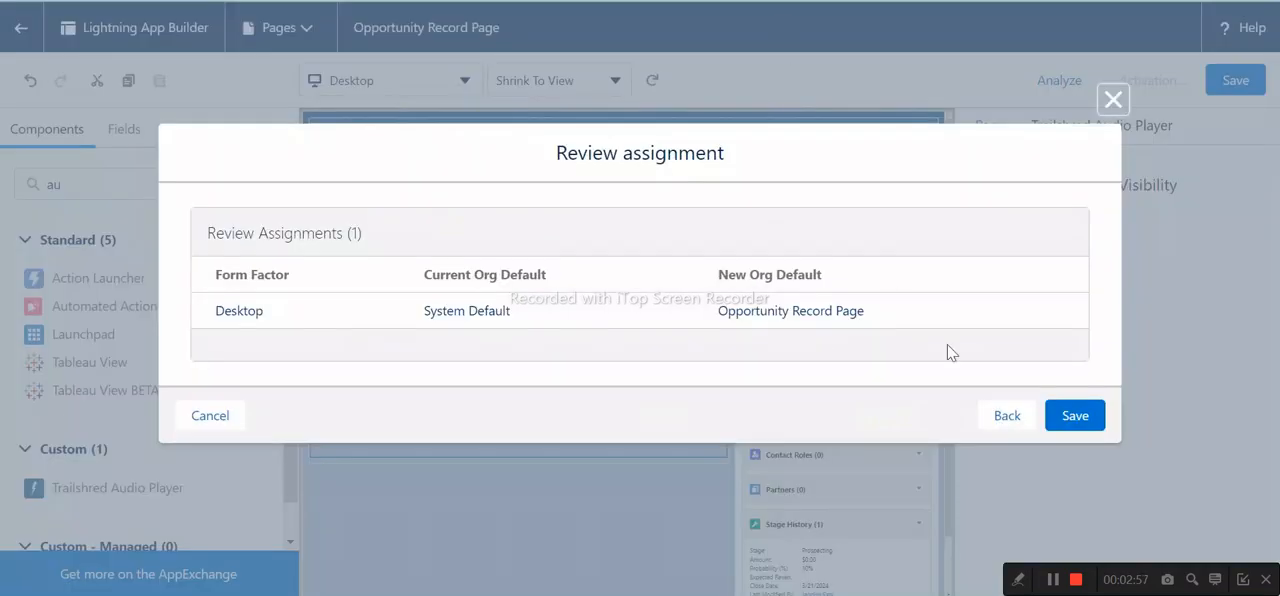
{"action": "left_click", "coordinate": [1076, 424]}
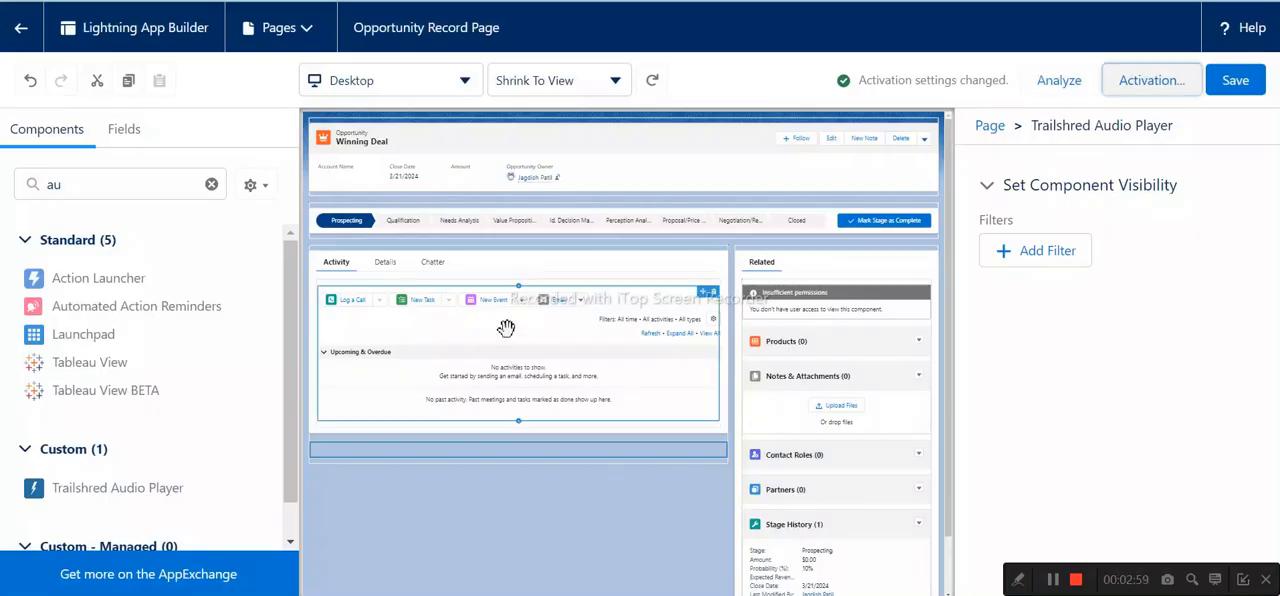
- Read the Test the Project instructions in Trailhead and submit the step for verification to earn 100 points
{"action": "left_click", "coordinate": [350, 1]}
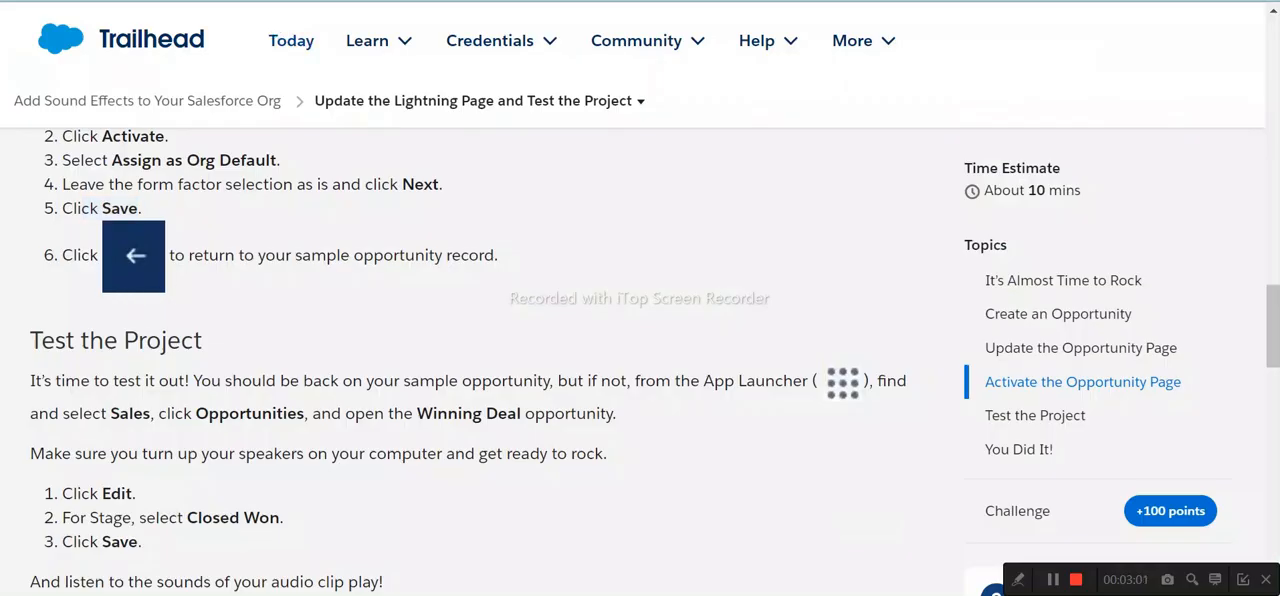
{"action": "scroll", "coordinate": [265, 327], "scroll_direction": "down", "scroll_amount": 2}
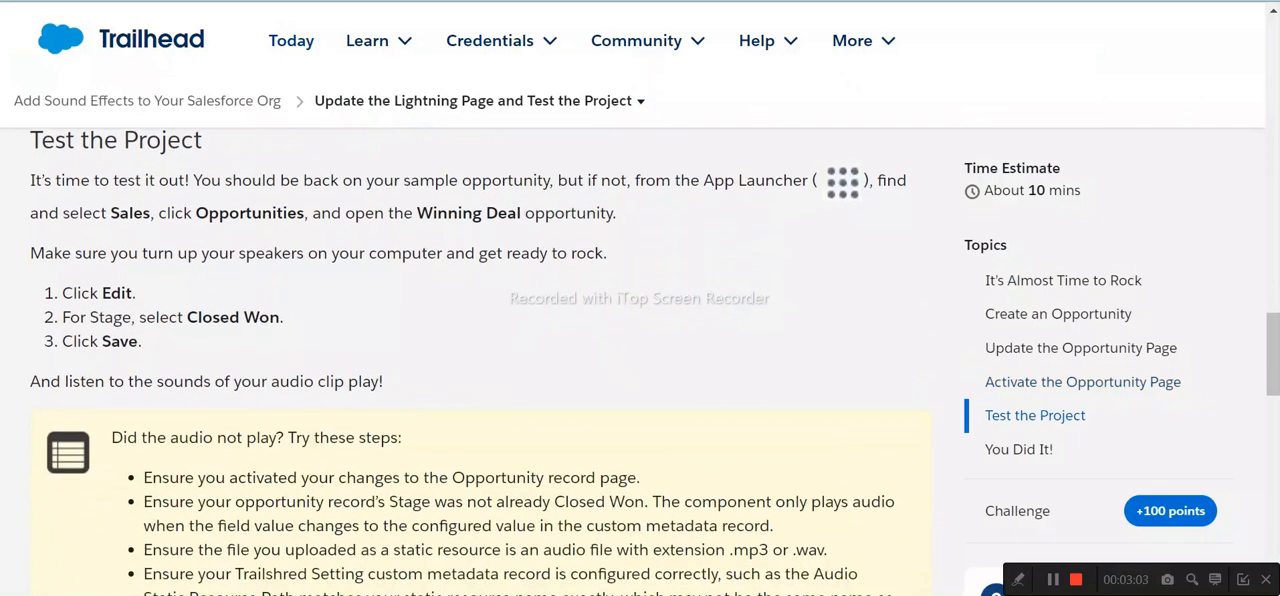
{"action": "right_click", "coordinate": [129, 298]}
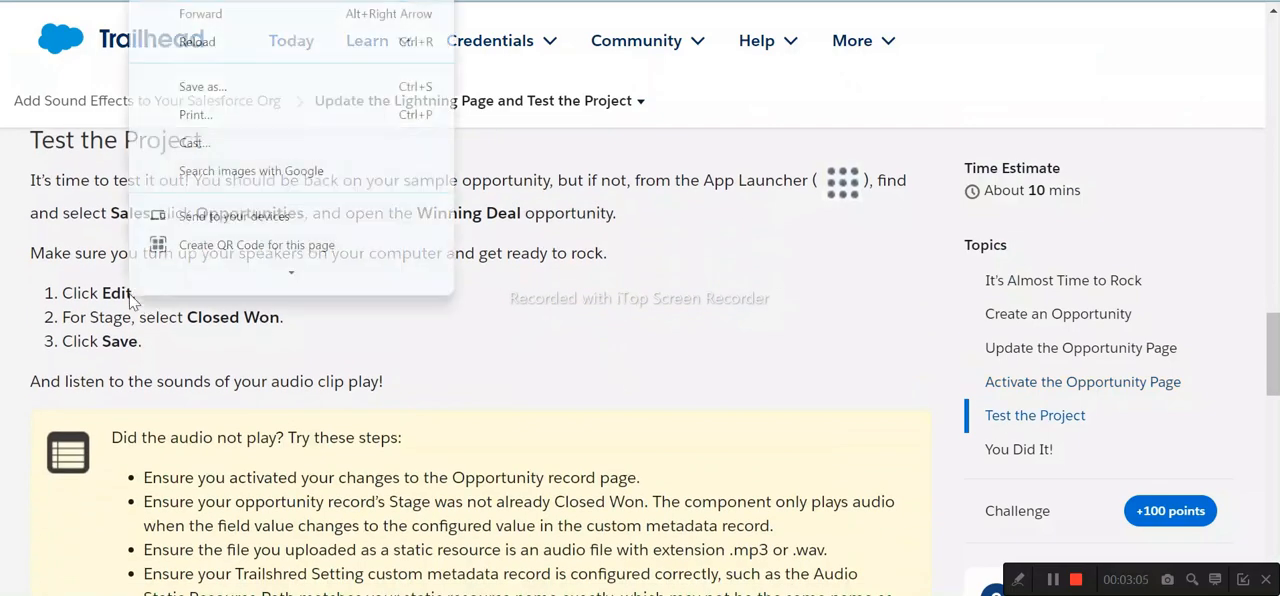
{"action": "left_click", "coordinate": [522, 338]}
{"action": "scroll", "coordinate": [281, 362], "scroll_direction": "down", "scroll_amount": 10}
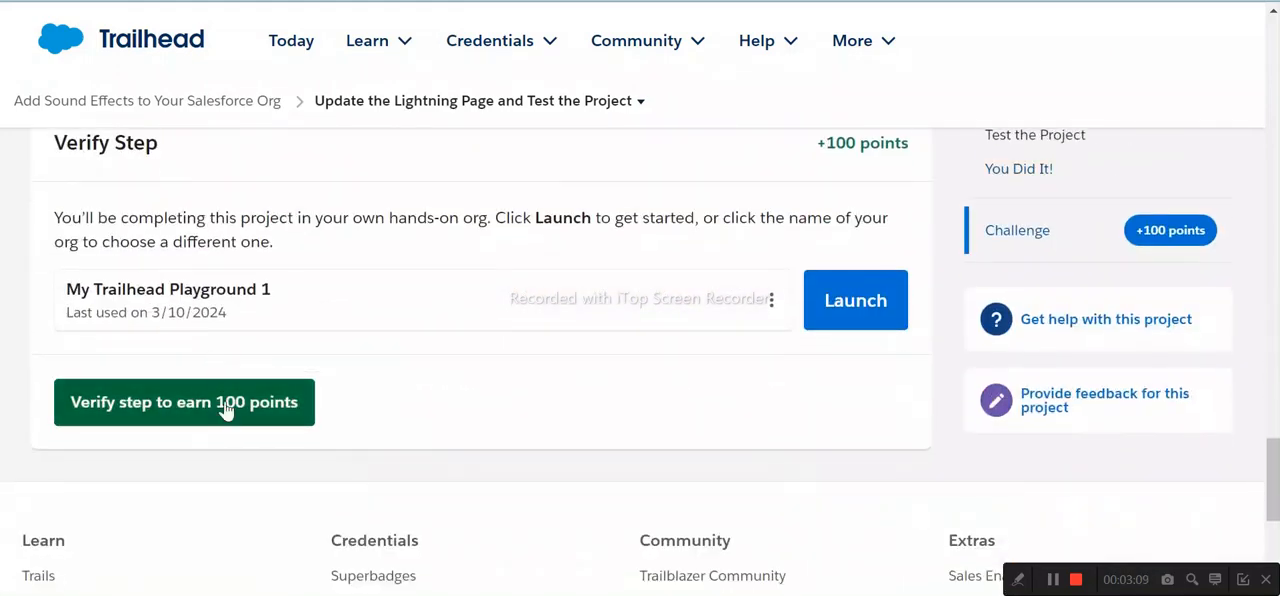
{"action": "left_click", "coordinate": [226, 408]}
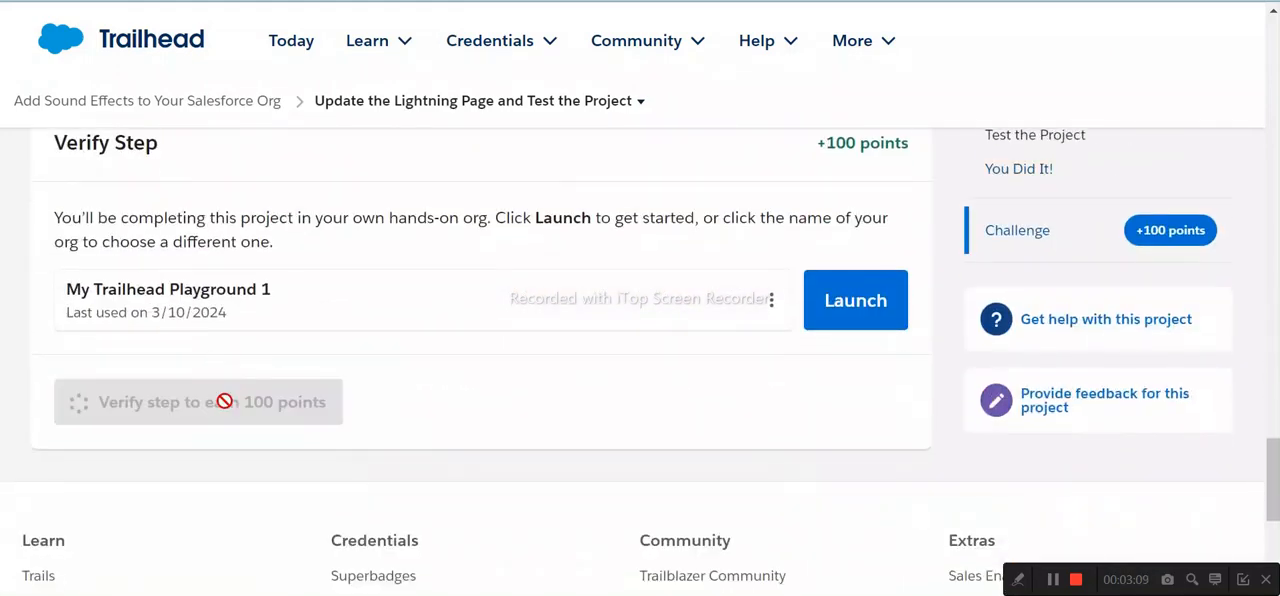